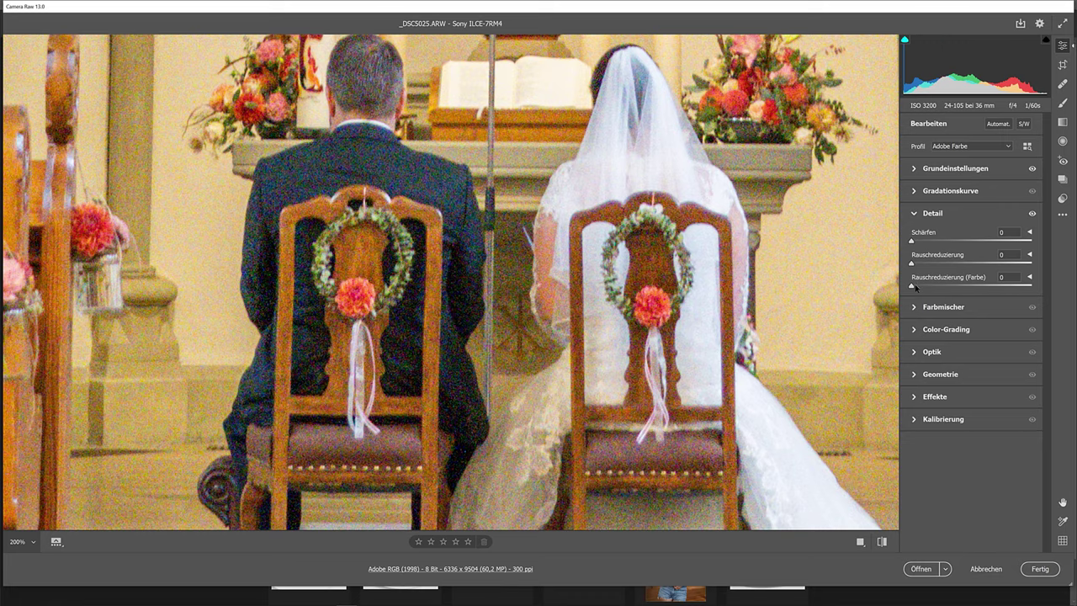
Step: Raise Camera Raw colour noise reduction to 19 and view the DeNoise AI preview at 100%
left_click_drag(913, 286, 935, 286)
left_click(22, 541)
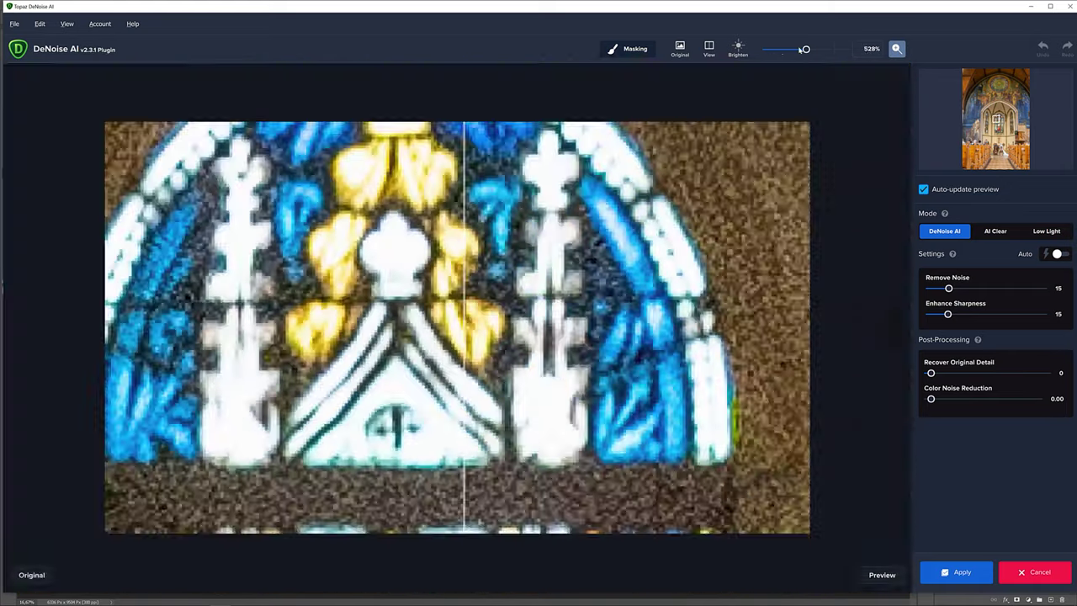
left_click_drag(803, 49, 776, 49)
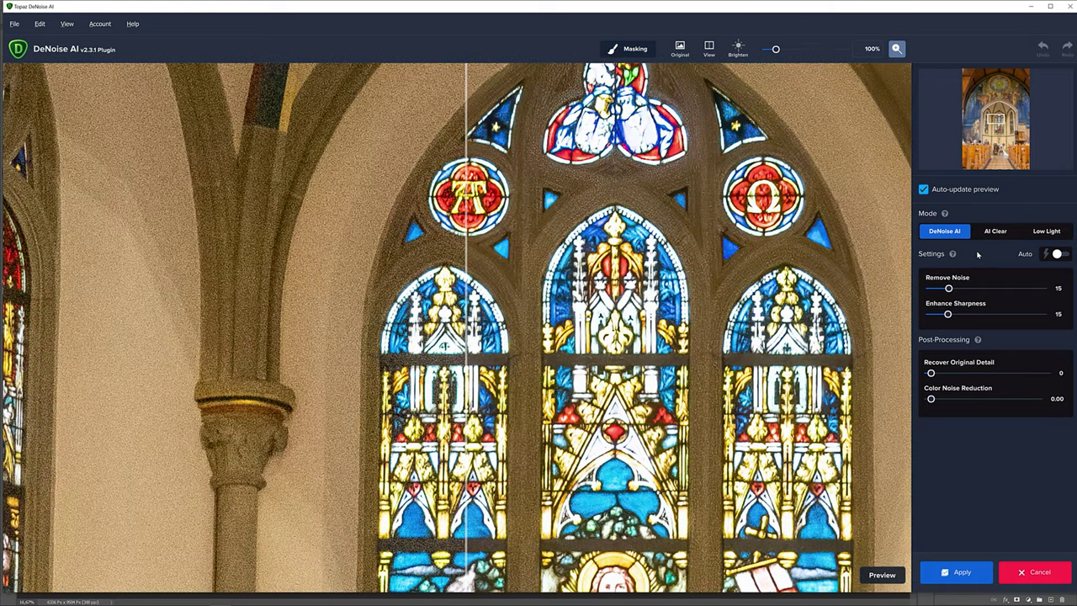
Step: Compare the AI Clear and Low Light denoising modes in Topaz DeNoise AI
left_click(995, 231)
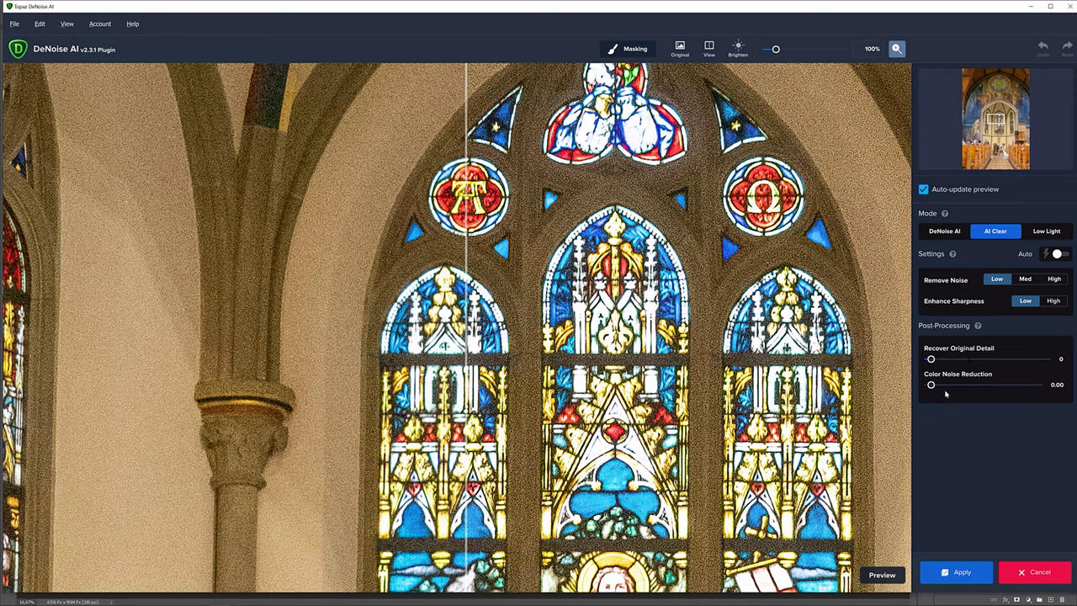
left_click(1044, 232)
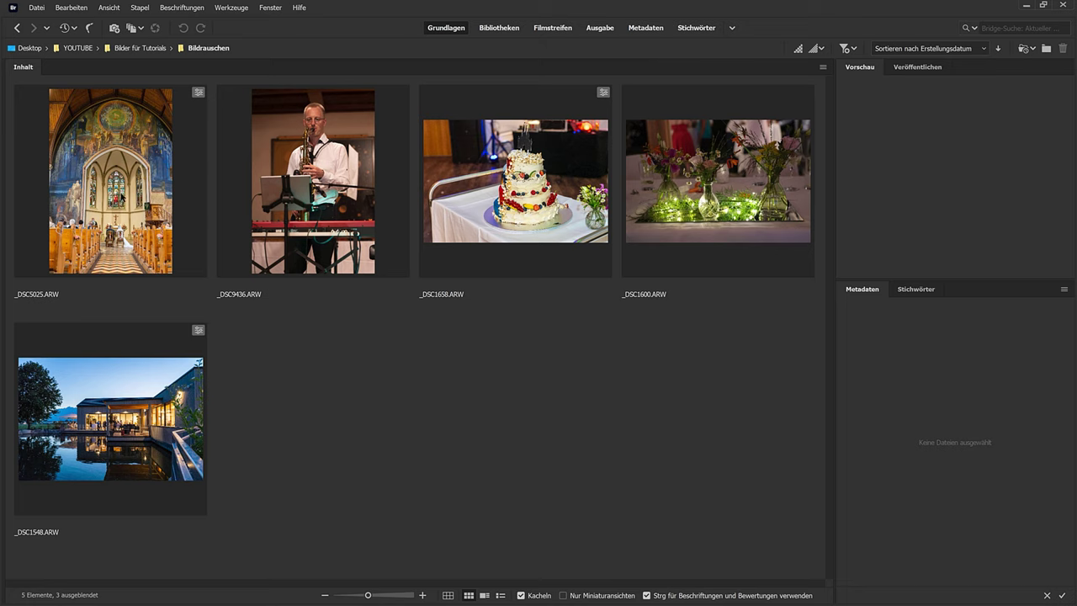
Step: Select the church photo _DSC5025.ARW in the Bildrauschen folder
left_click(158, 217)
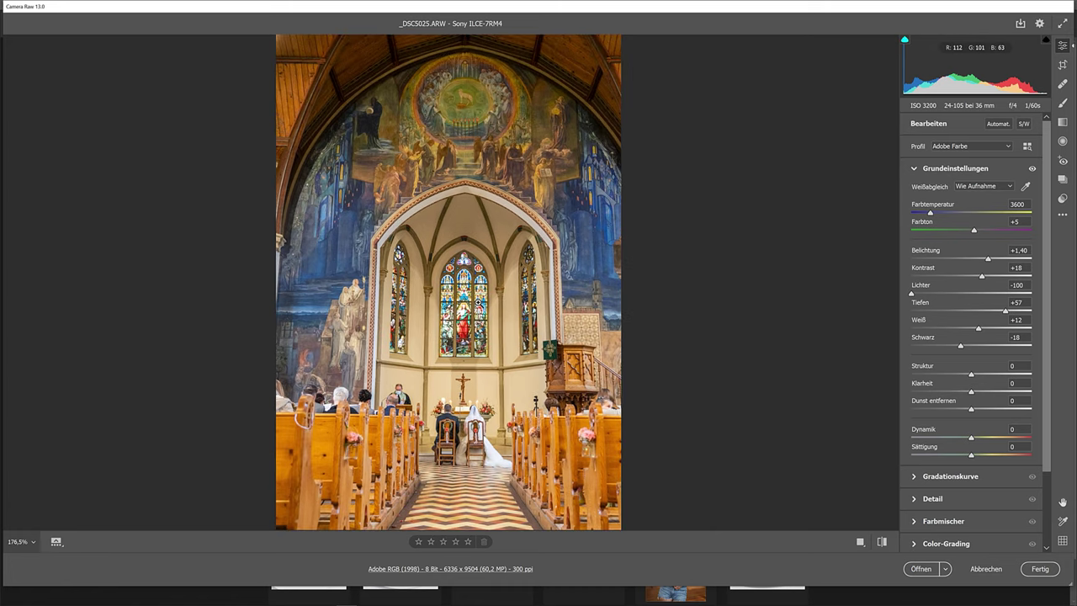
Step: Zoom the Camera Raw preview to 100% on the stained-glass window
left_click(478, 302)
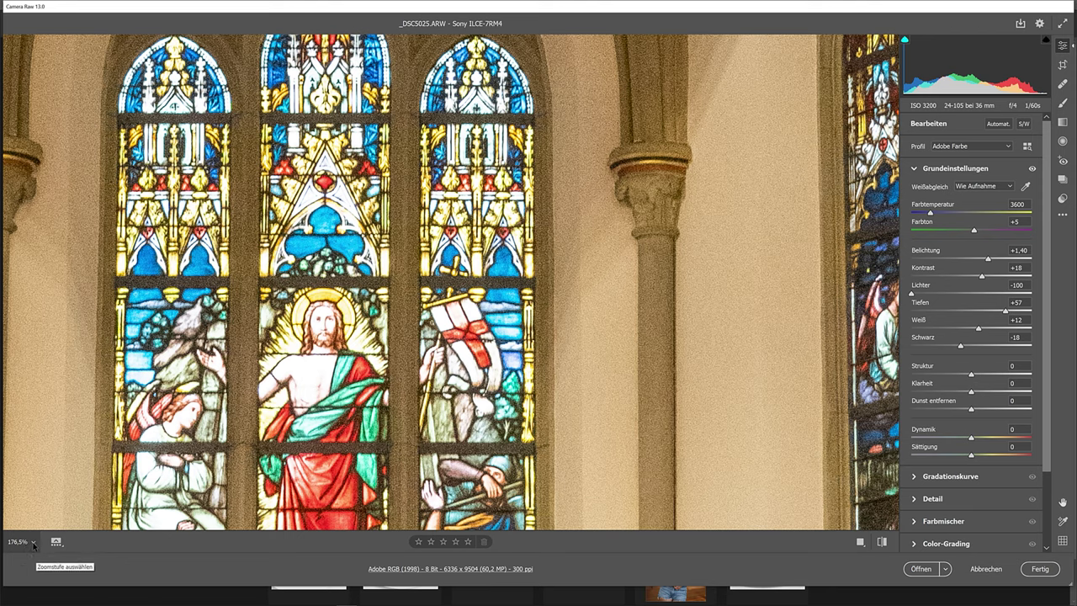
left_click(34, 544)
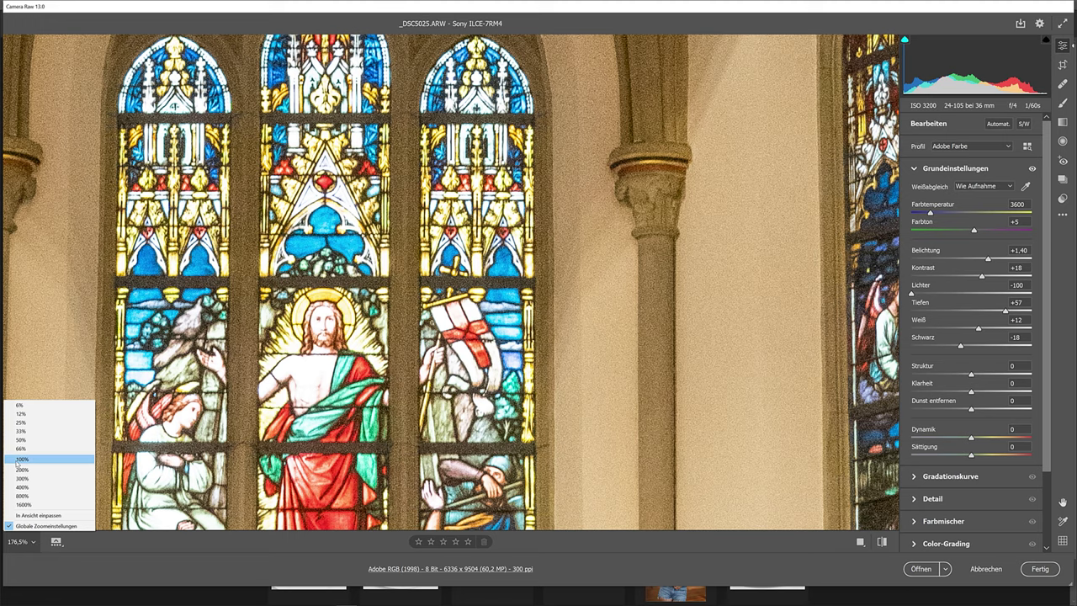
left_click(32, 460)
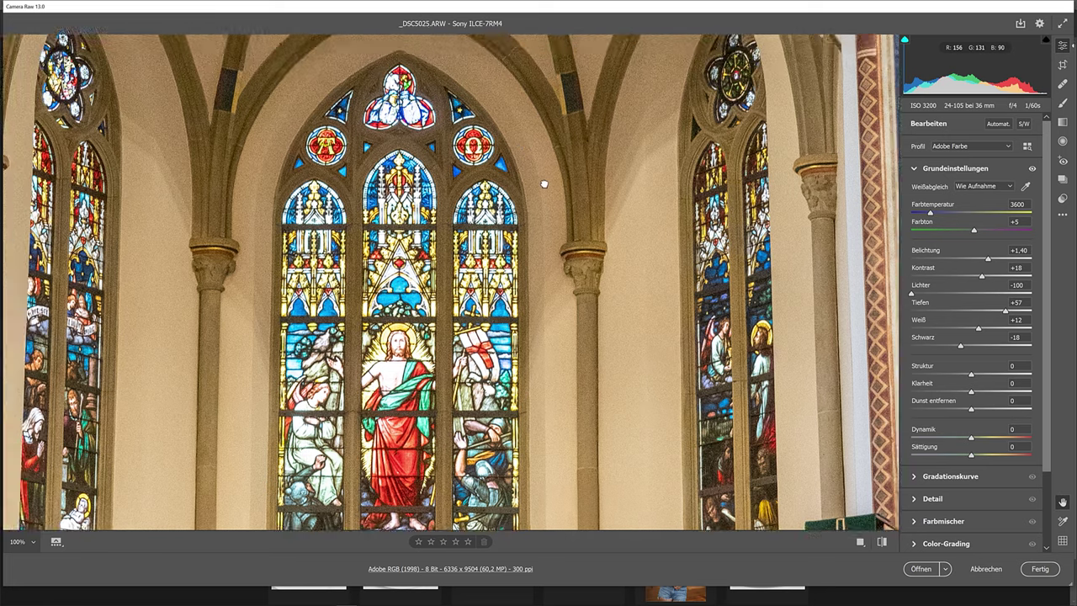
Step: Pan from the vaulted ceiling down to the bridal couple at the altar
left_click_drag(497, 107, 615, 293)
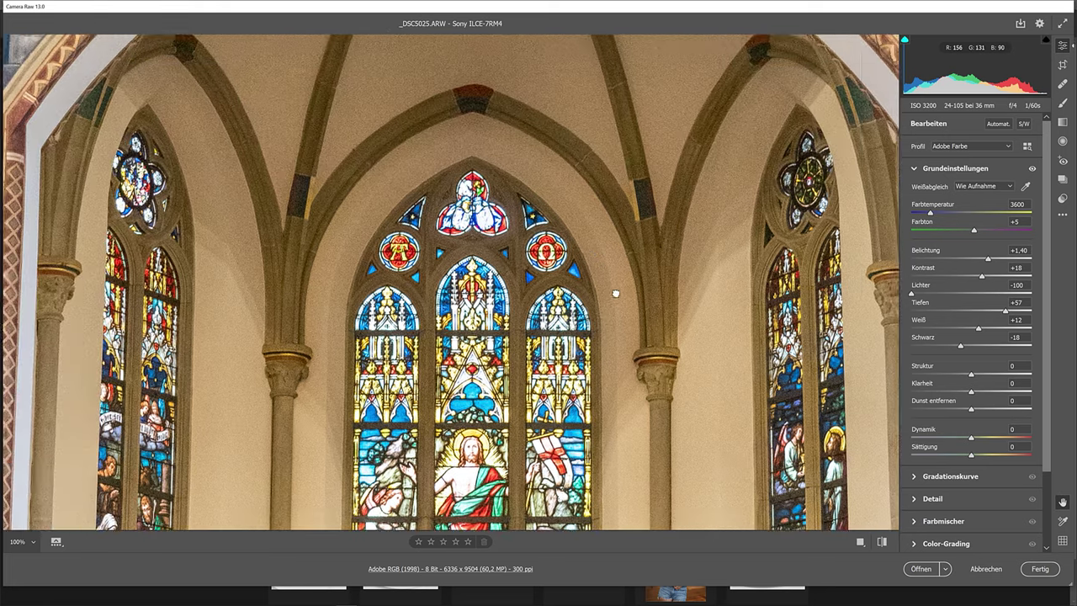
mouse_move(428, 154)
left_mouse_down()
mouse_move(634, 302)
mouse_move(594, 331)
mouse_move(505, 105)
left_mouse_up()
scroll(505, 105, "down", 2)
scroll(510, 168, "down", 3)
scroll(515, 253, "down", 3)
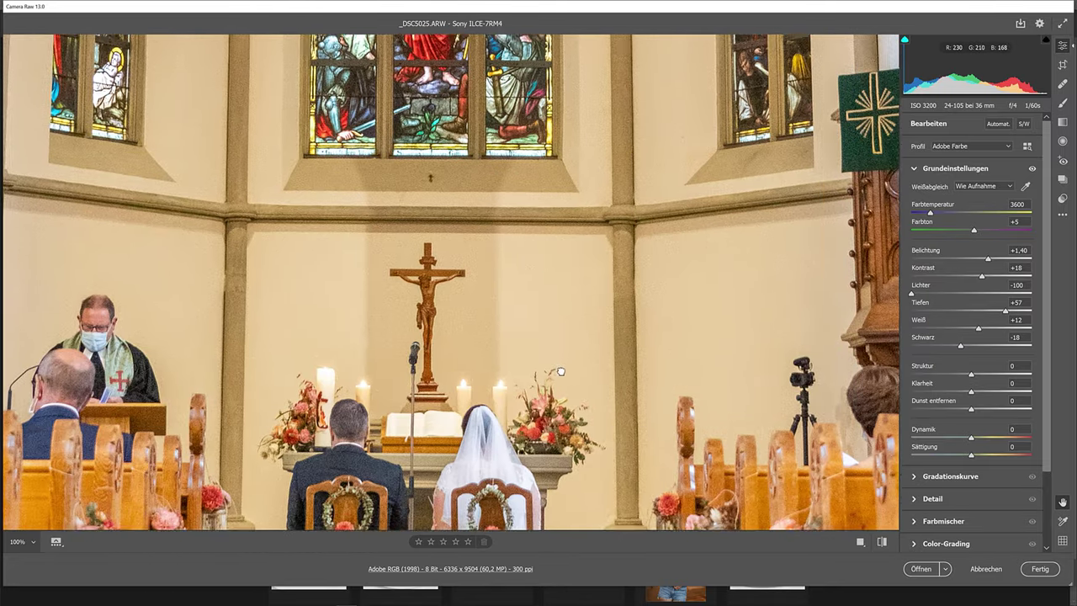
scroll(525, 354, "down", 2)
scroll(524, 354, "down", 2)
scroll(539, 337, "down", 2)
scroll(558, 323, "down", 1)
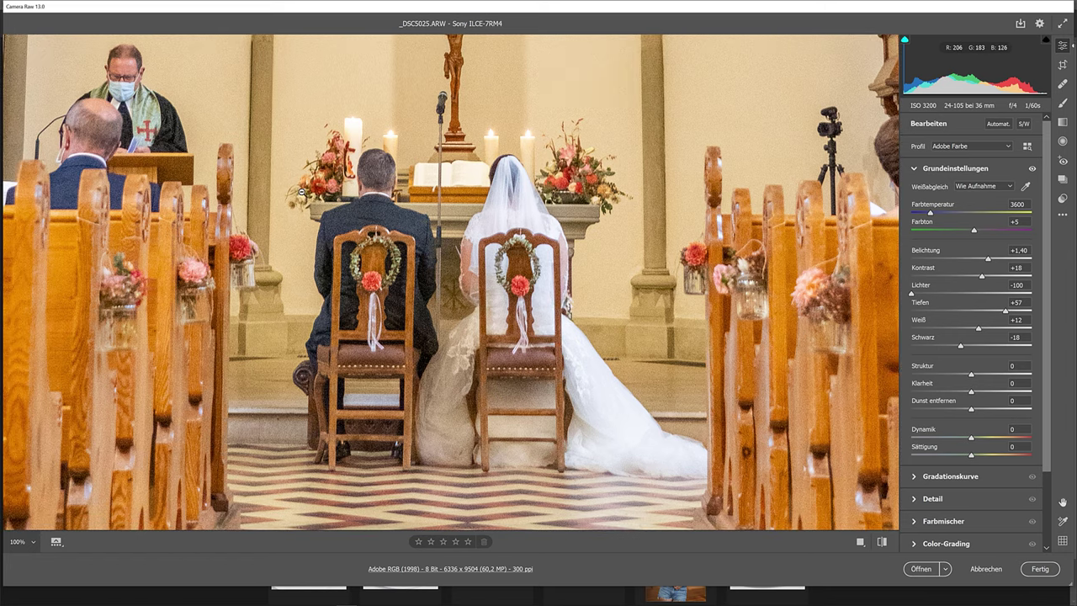
Step: Reset sharpening and colour noise reduction to 0, then view the couple at 200%
left_click(914, 499)
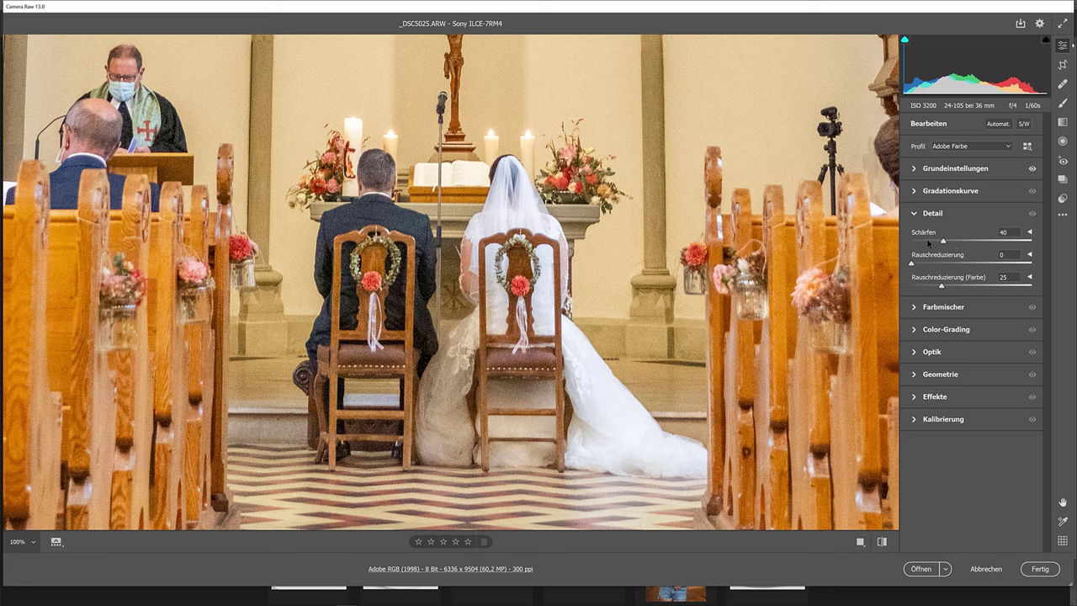
left_click_drag(944, 241, 911, 242)
left_click_drag(942, 287, 912, 287)
key("ctrl+plus")
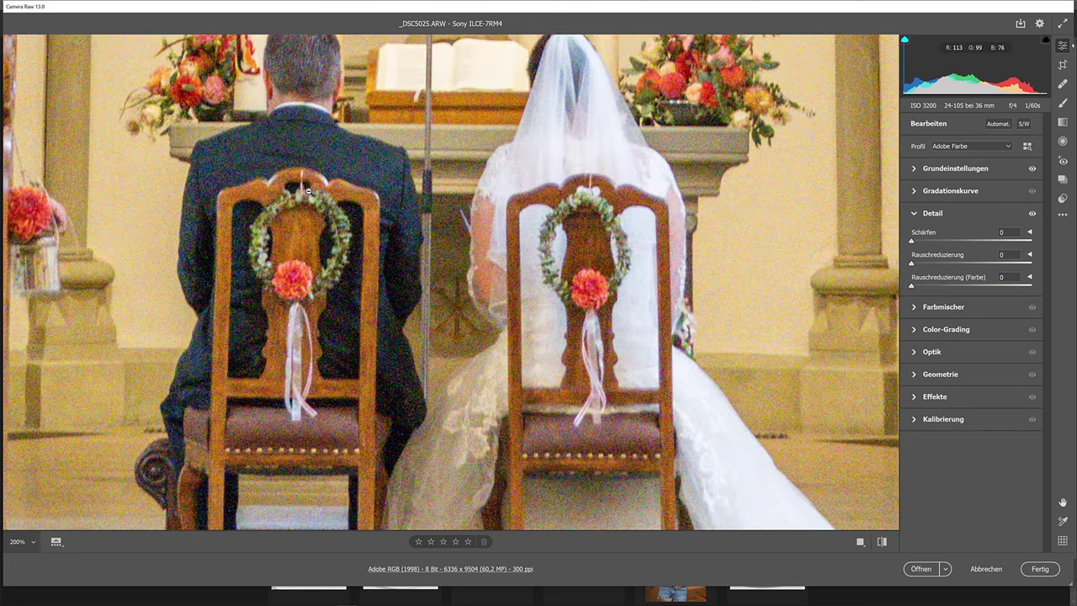
left_click_drag(353, 204, 416, 221)
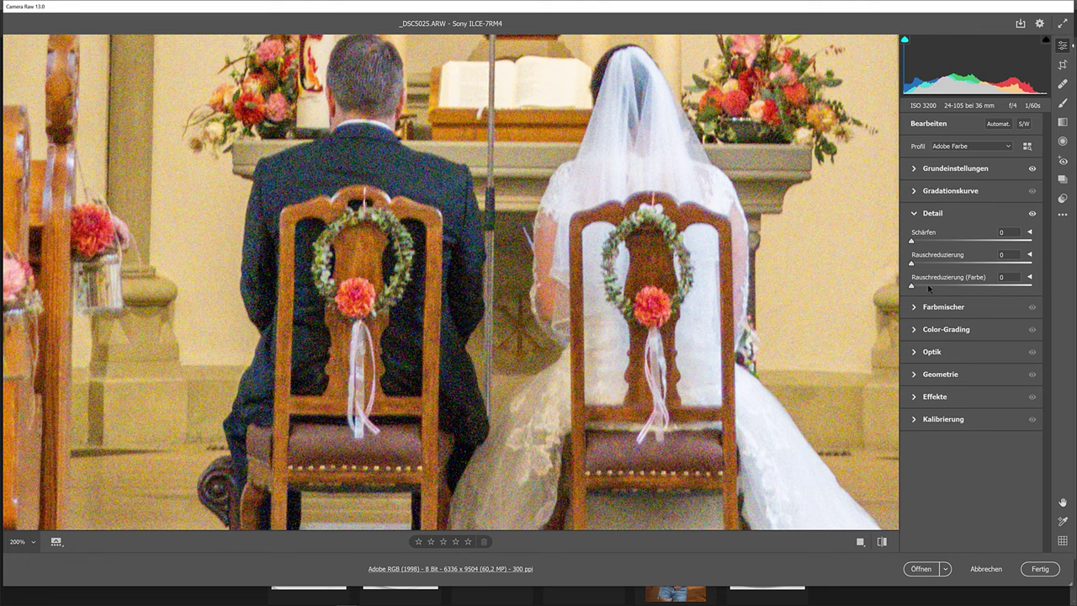
Step: Set sharpening to 40, noise reduction to 18 and colour noise reduction to 19
left_click_drag(920, 285, 938, 289)
left_click(1006, 232)
type("40")
left_click_drag(914, 263, 932, 264)
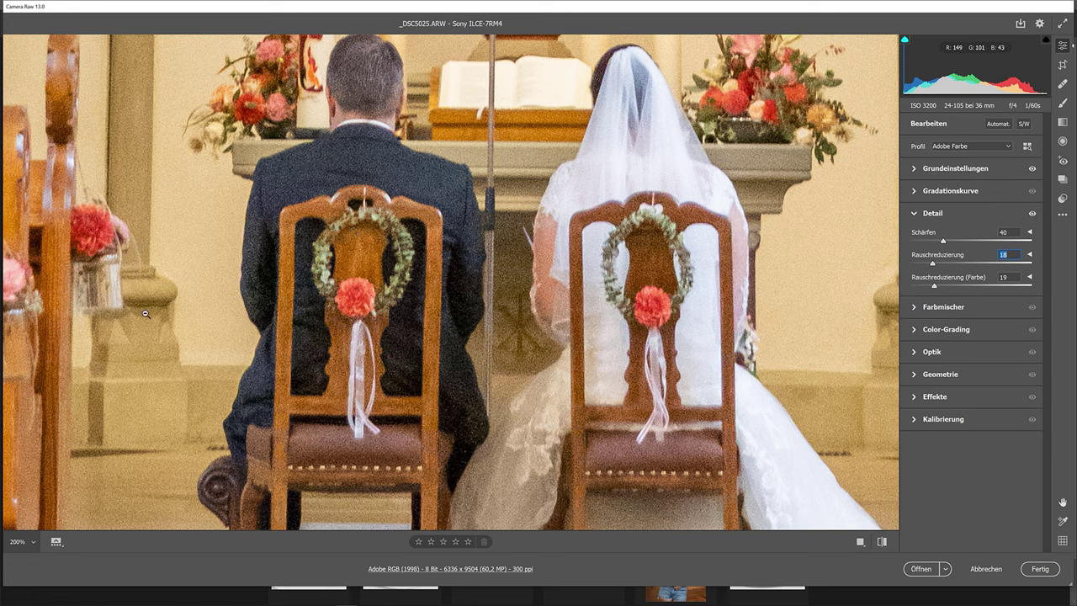
Step: View the whole scene at 100% while testing noise reduction at 35 and 100
left_click(35, 543)
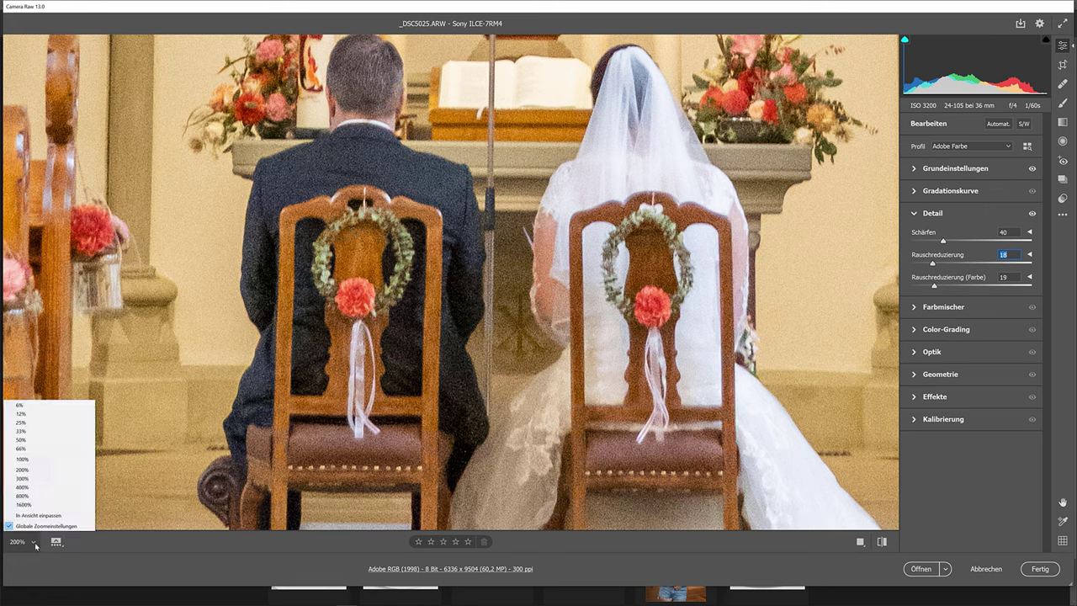
left_click(22, 460)
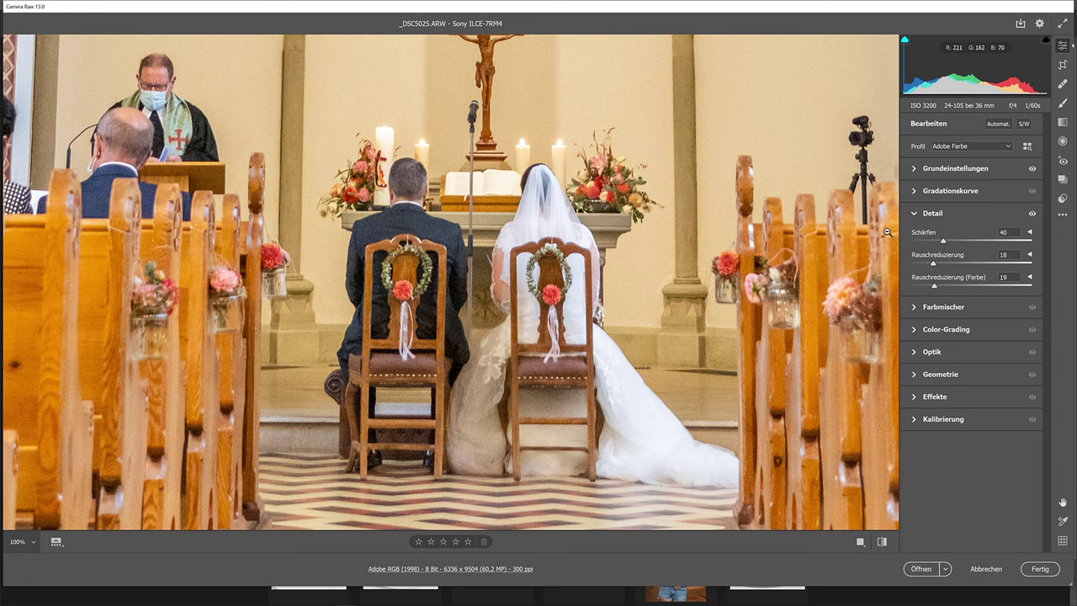
left_click(954, 266)
left_click_drag(964, 267, 1041, 268)
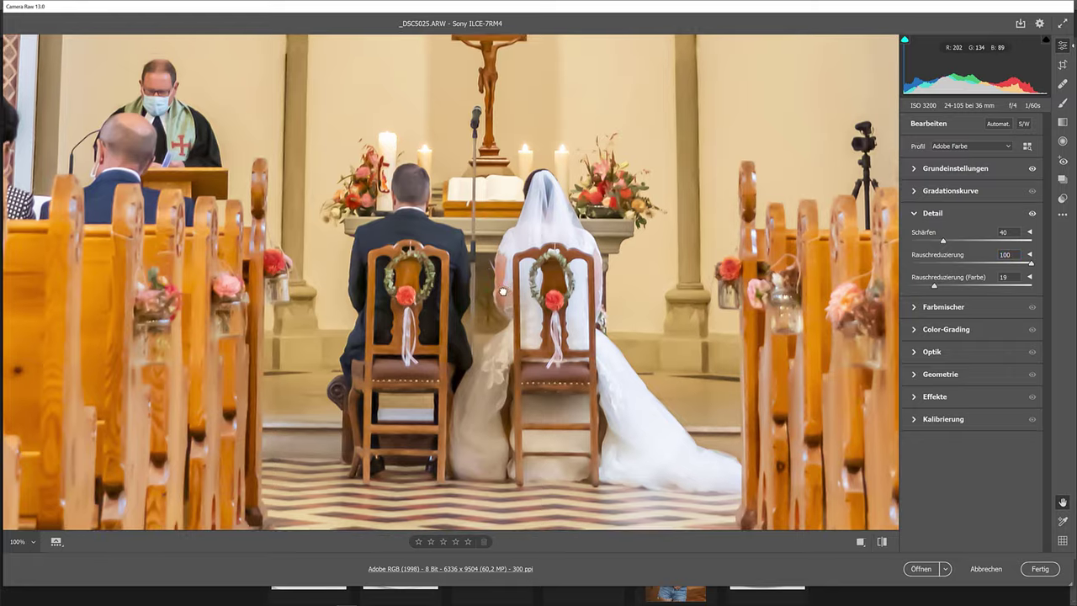
left_click_drag(387, 173, 530, 311)
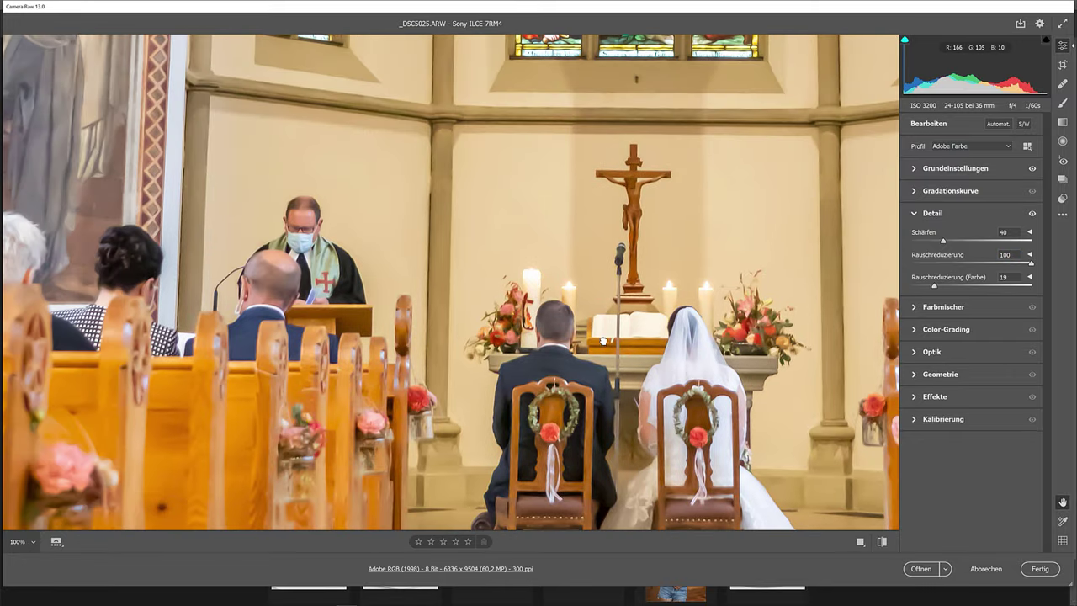
left_click_drag(783, 476, 668, 347)
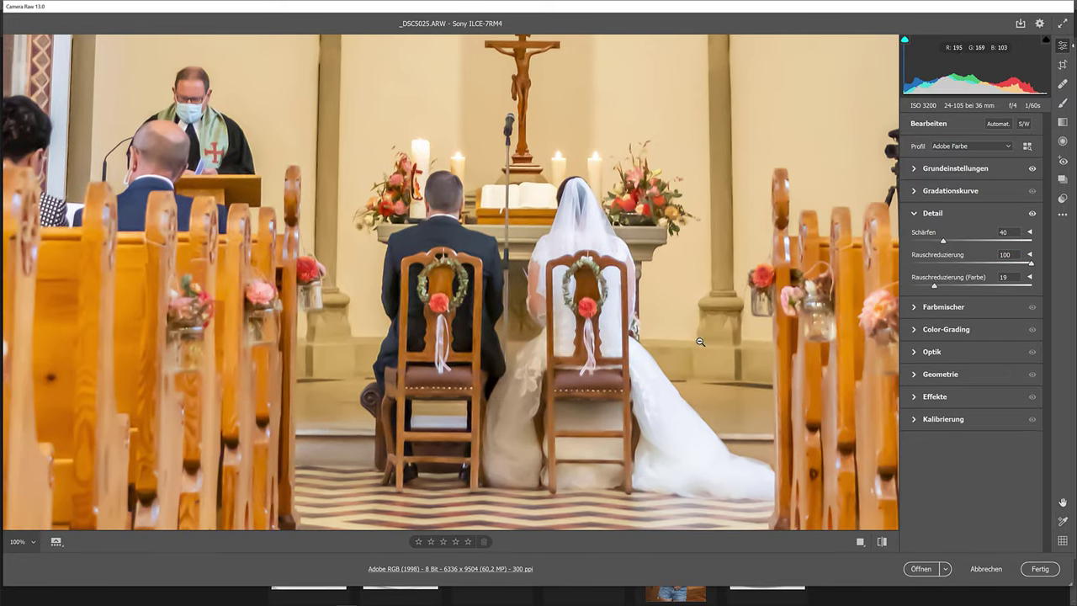
Step: Settle noise reduction at 30 and open the photo in Photoshop
left_click(934, 263)
left_click(942, 264)
left_click_drag(953, 263, 949, 264)
left_click_drag(948, 266, 946, 266)
type("30")
left_click(920, 570)
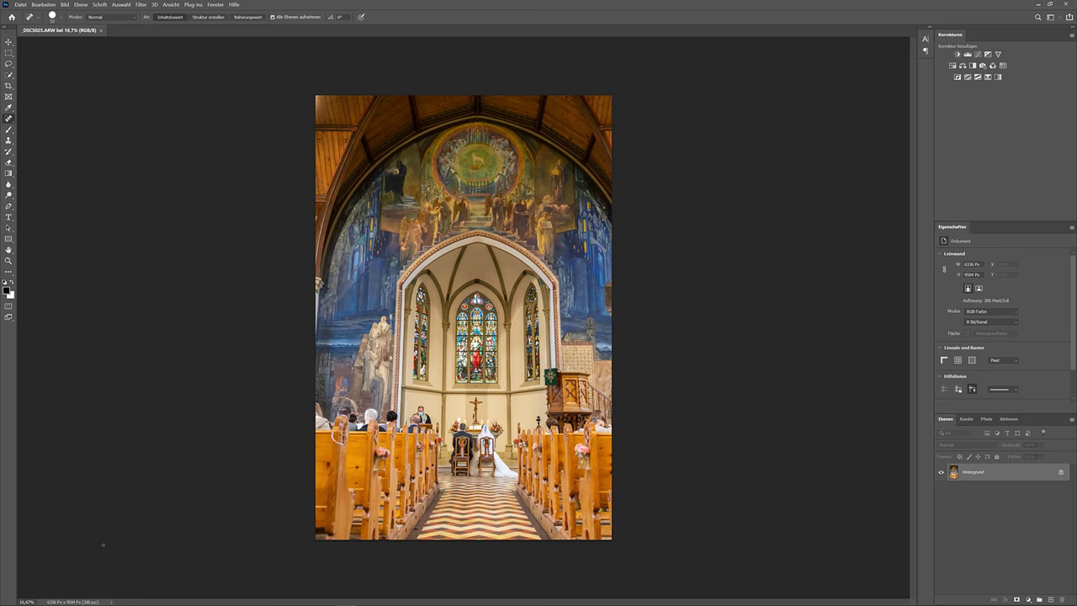
Step: Zoom the Photoshop image to 100% on the central window and scroll down to the altar
key("ctrl+plus")
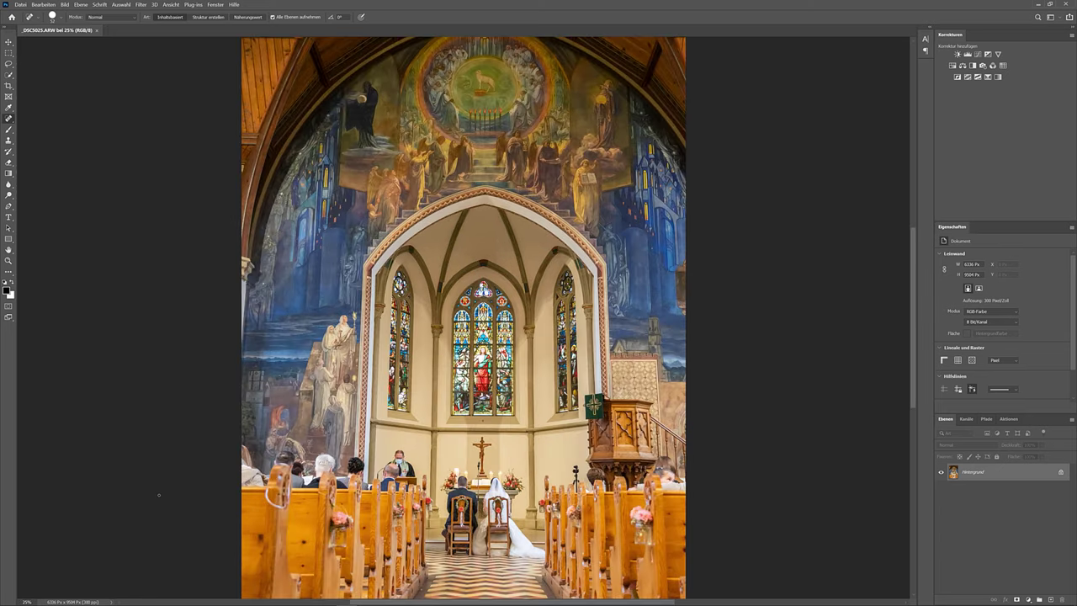
key("ctrl+plus")
key("ctrl+plus")
key("ctrl+plus")
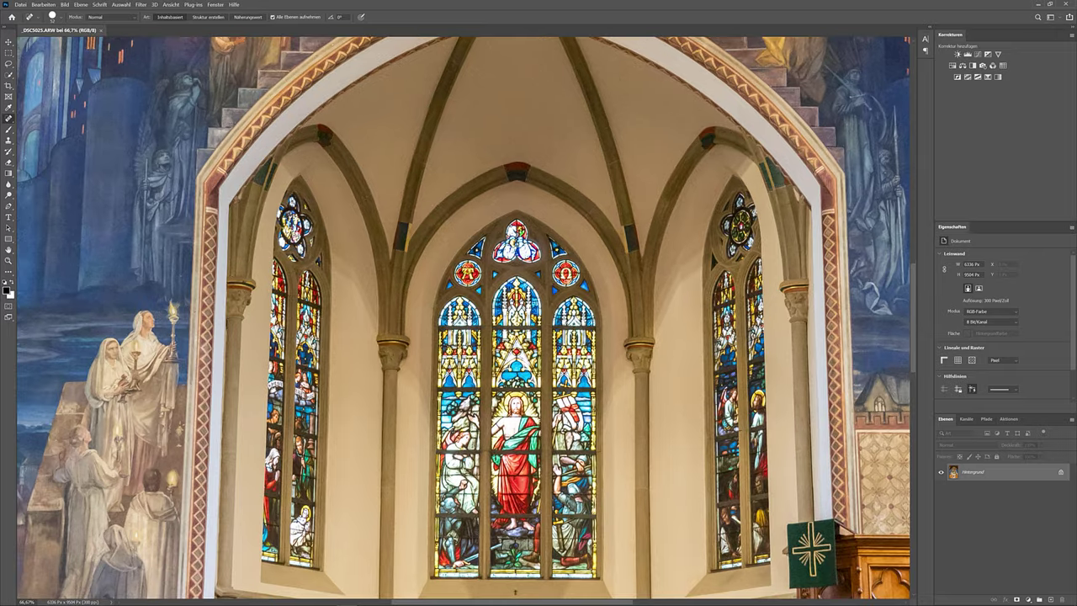
key("ctrl+plus")
left_click_drag(323, 365, 323, 281)
scroll(339, 236, "down", 5)
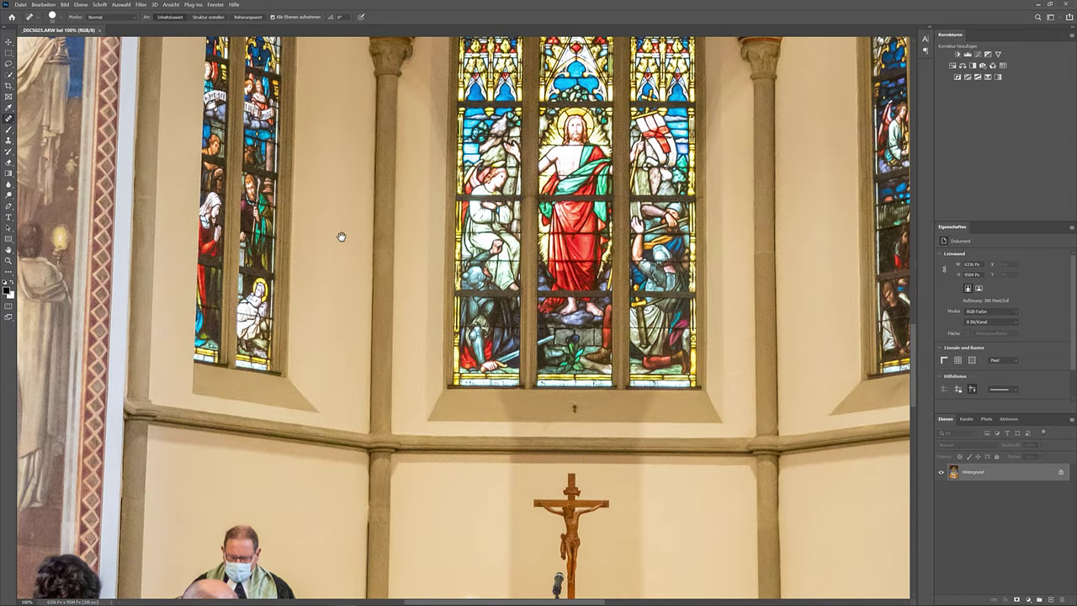
scroll(421, 320, "down", 3)
scroll(539, 373, "down", 3)
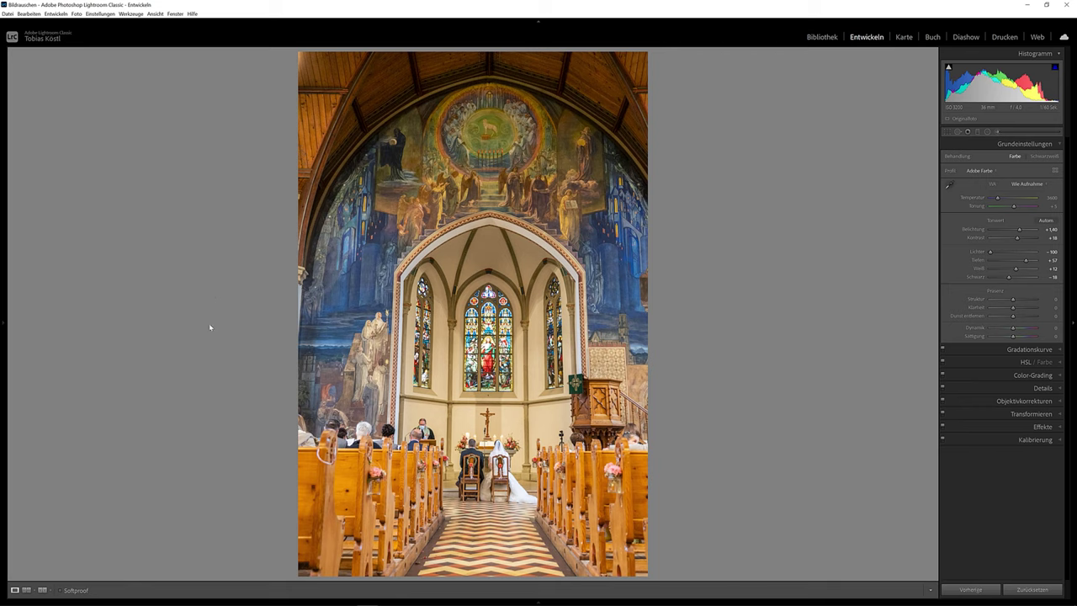
Step: Expand the Detail panel for the church photo in Lightroom Classic
mouse_move(42, 37)
left_click(1043, 388)
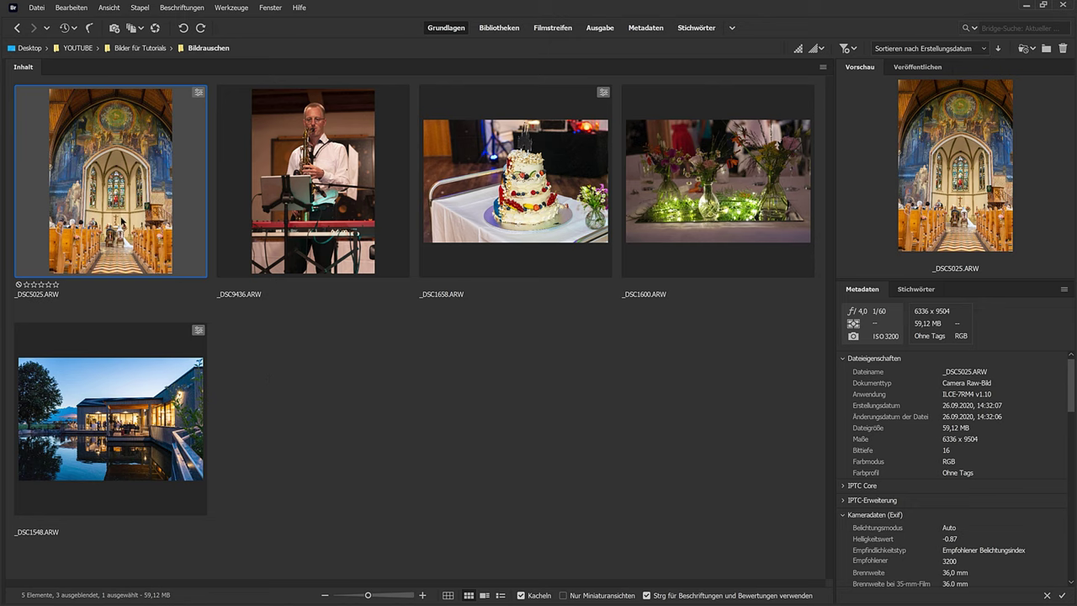
Step: Reopen _DSC5025.ARW in Camera Raw and expand the extra noise-reduction settings
double_click(122, 221)
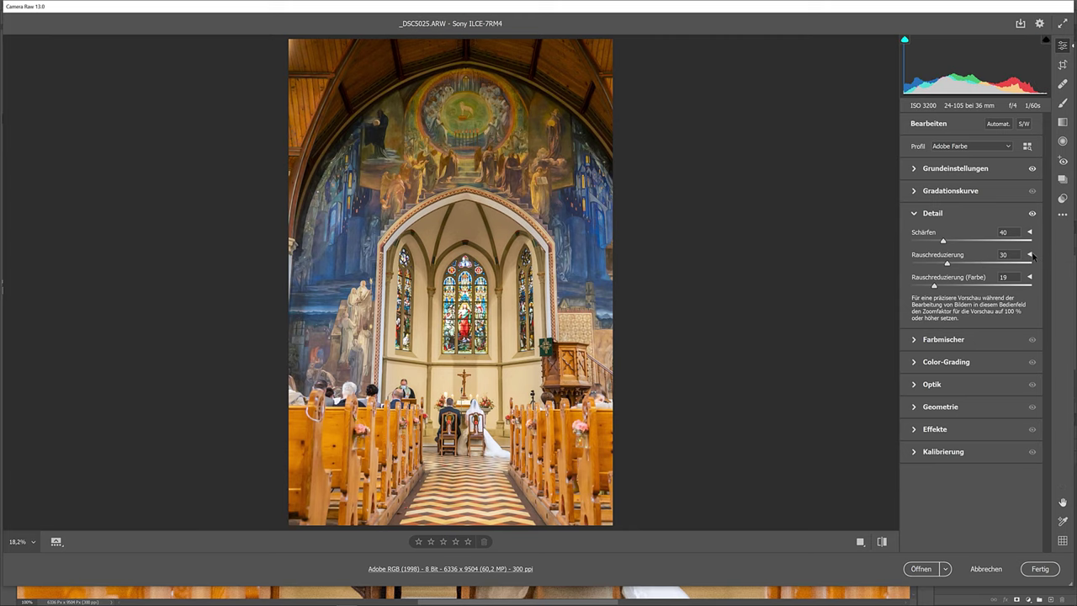
left_click(1030, 254)
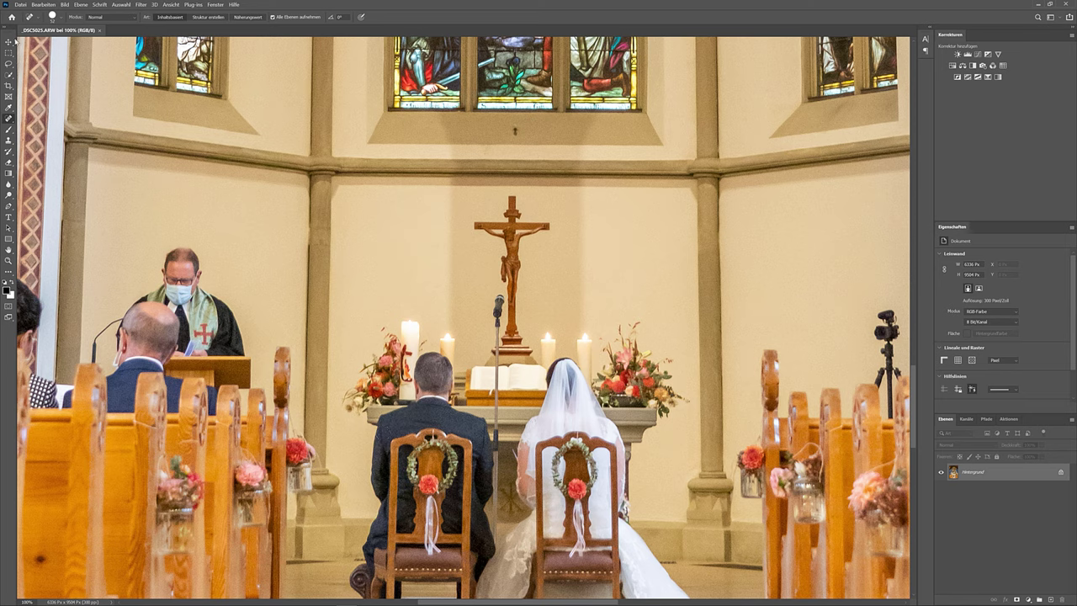
Step: Save the image as Camera Raw.jpg at JPEG quality 12
left_click(19, 5)
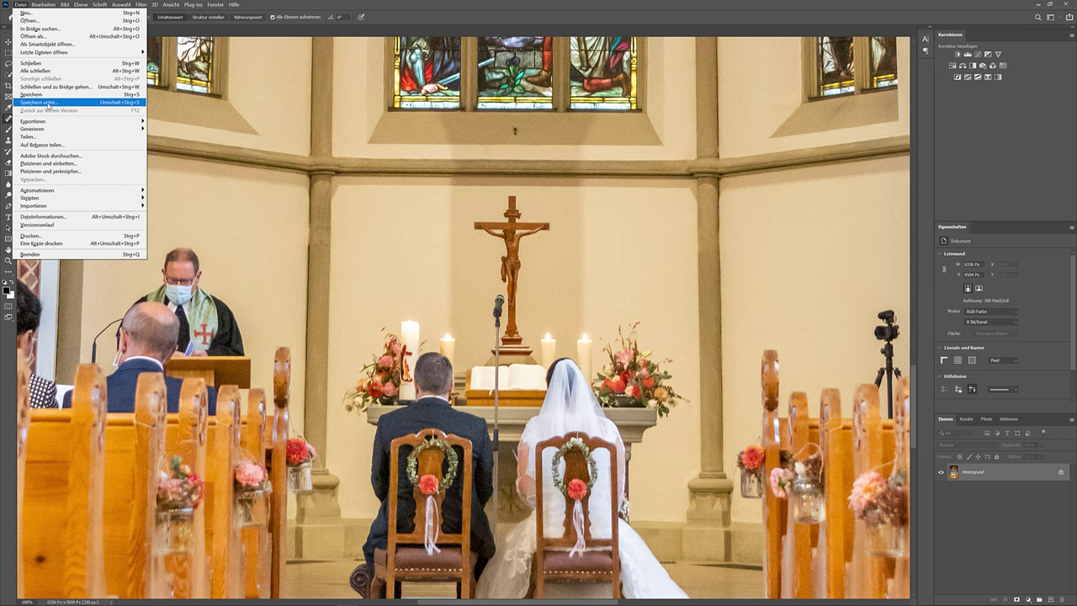
left_click(49, 102)
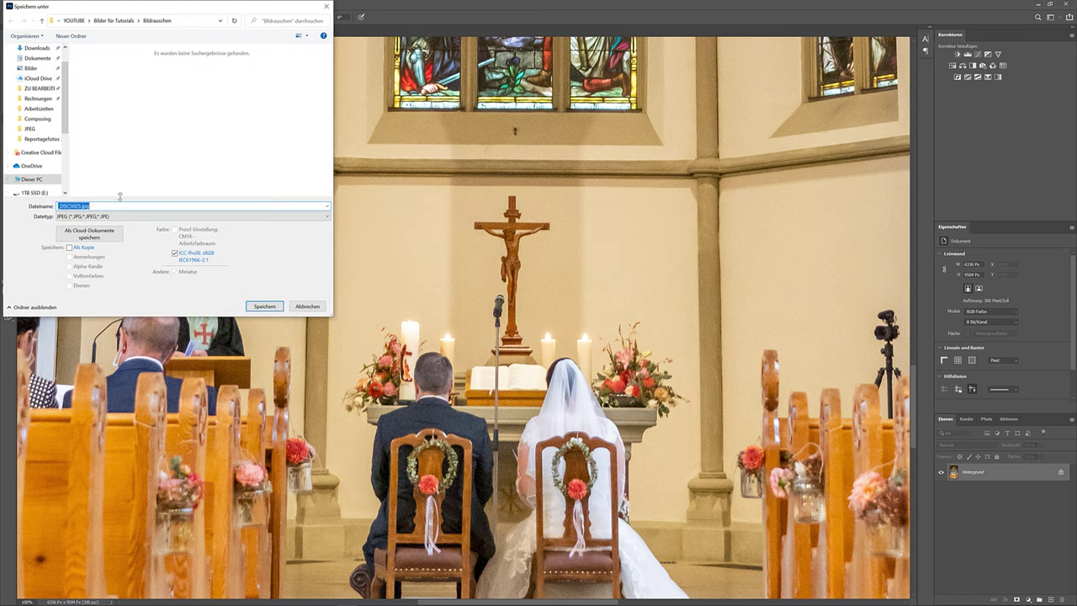
type("Ce")
key("Return")
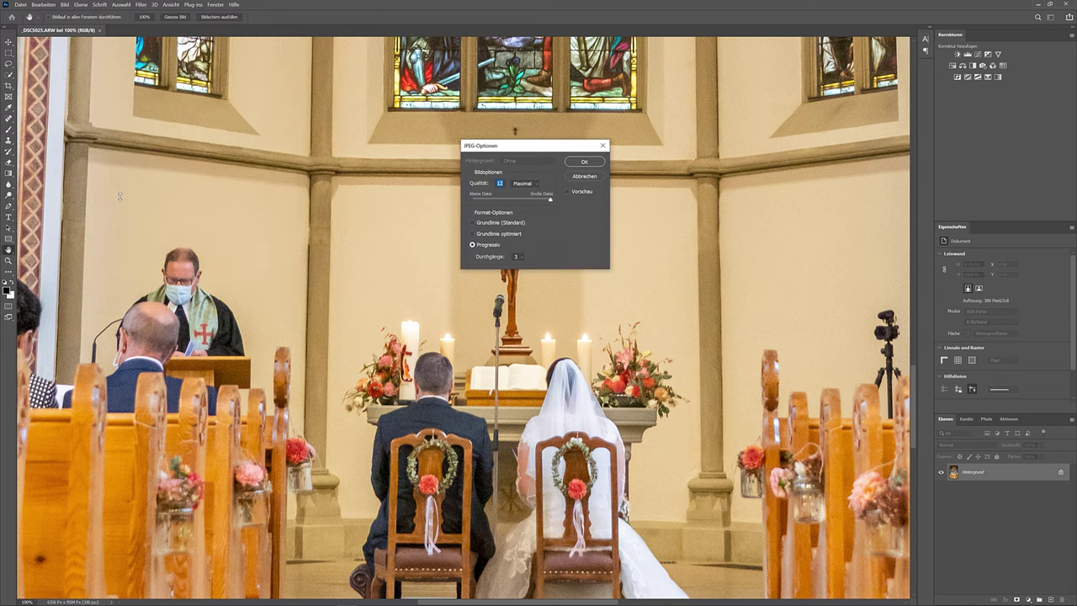
key("Return")
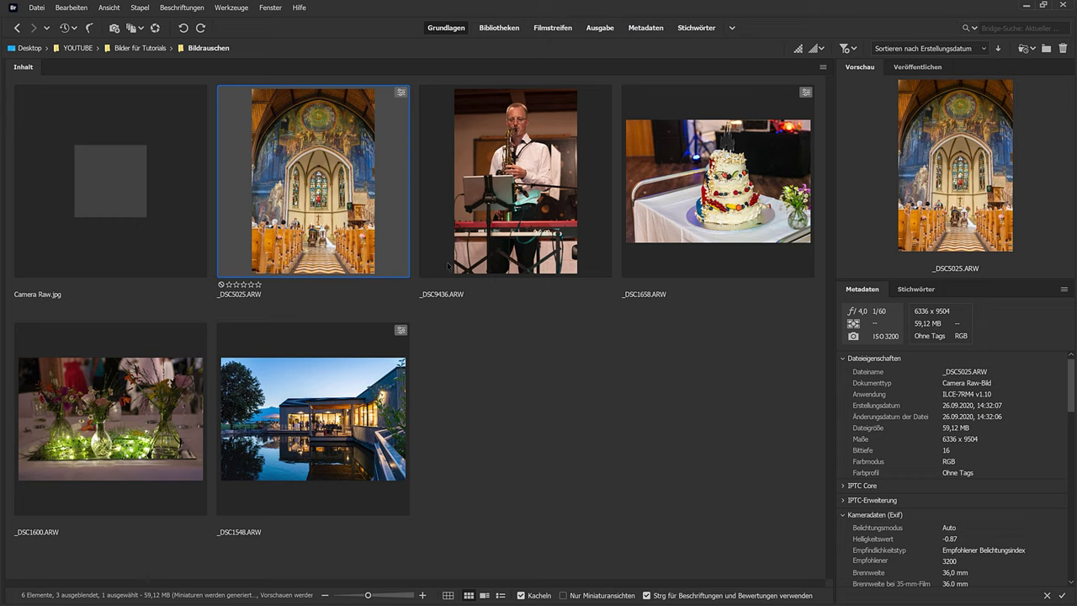
Step: Open the selected raw photo _DSC5025.ARW from Bridge in Camera Raw
key("ctrl+r")
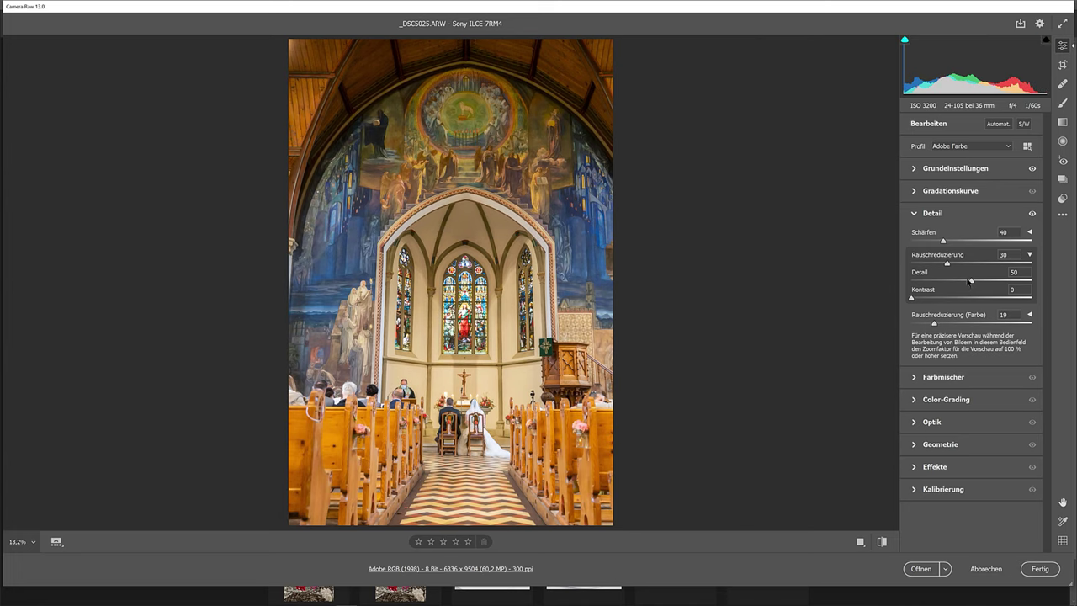
Step: Collapse the extra noise options, set Rauschreduzierung to 0, and open _DSC5025.ARW in Photoshop
left_click(1029, 255)
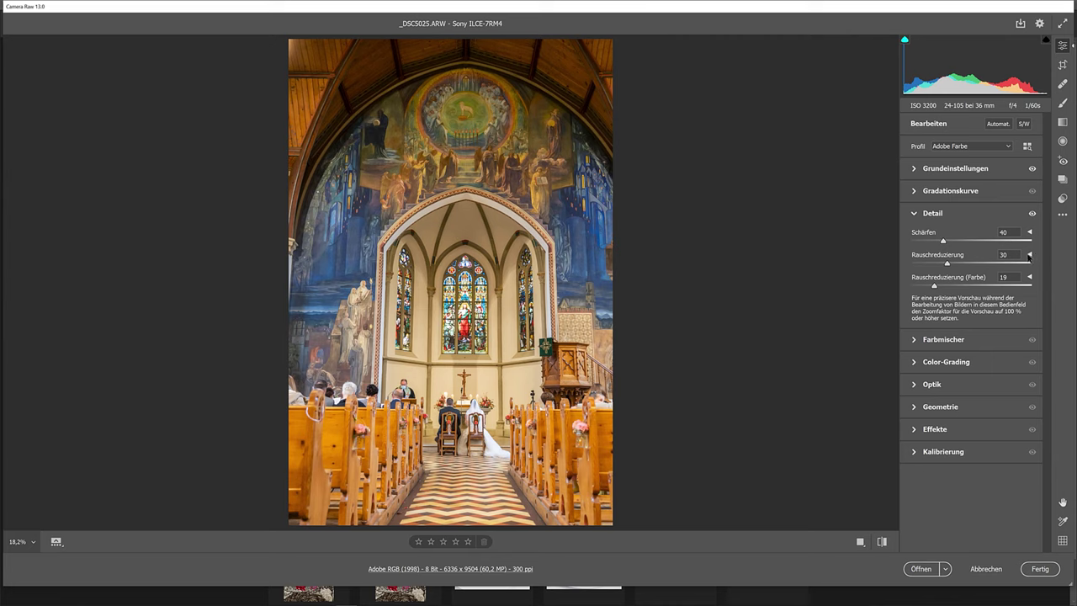
left_click_drag(948, 268, 866, 267)
left_click(921, 569)
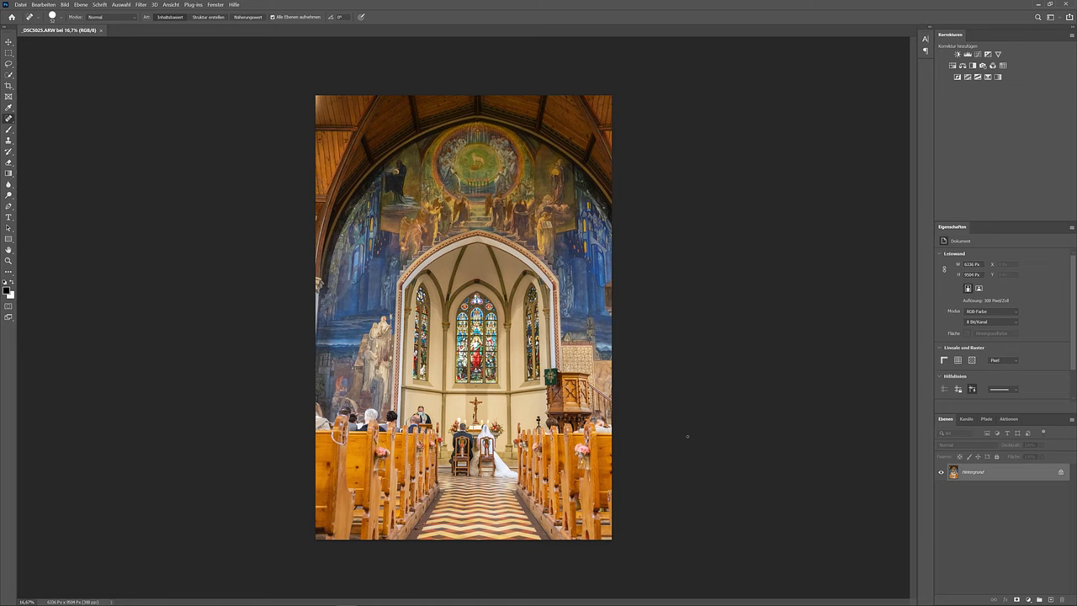
Step: Zoom in on the altar and wedding couple, then duplicate the photo to Ebene 1
key("ctrl+plus")
key("ctrl+plus")
key("ctrl+plus")
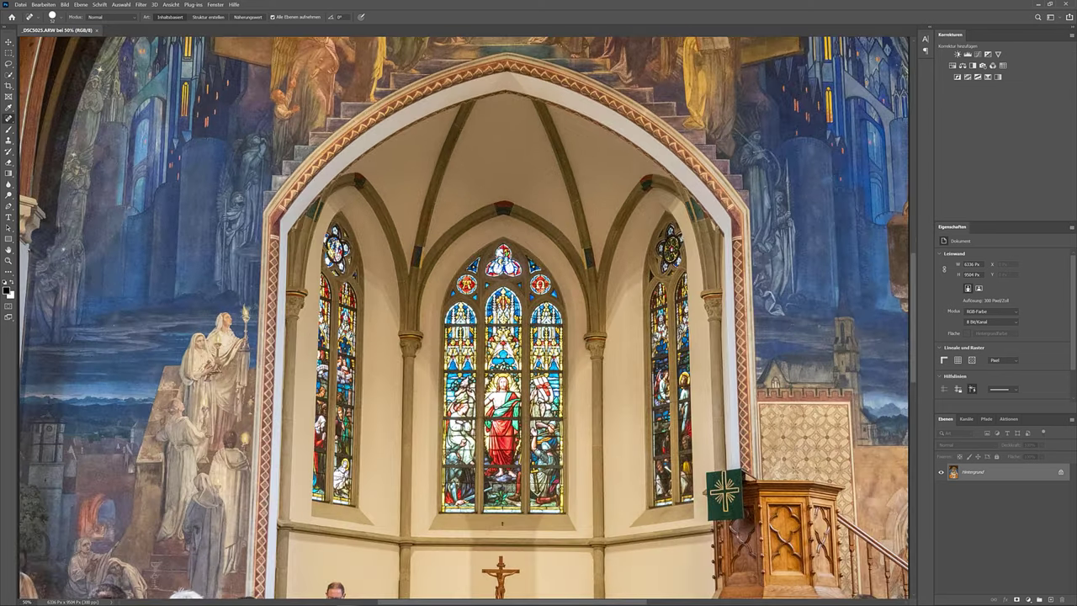
key("ctrl+plus")
scroll(464, 319, "down", 10)
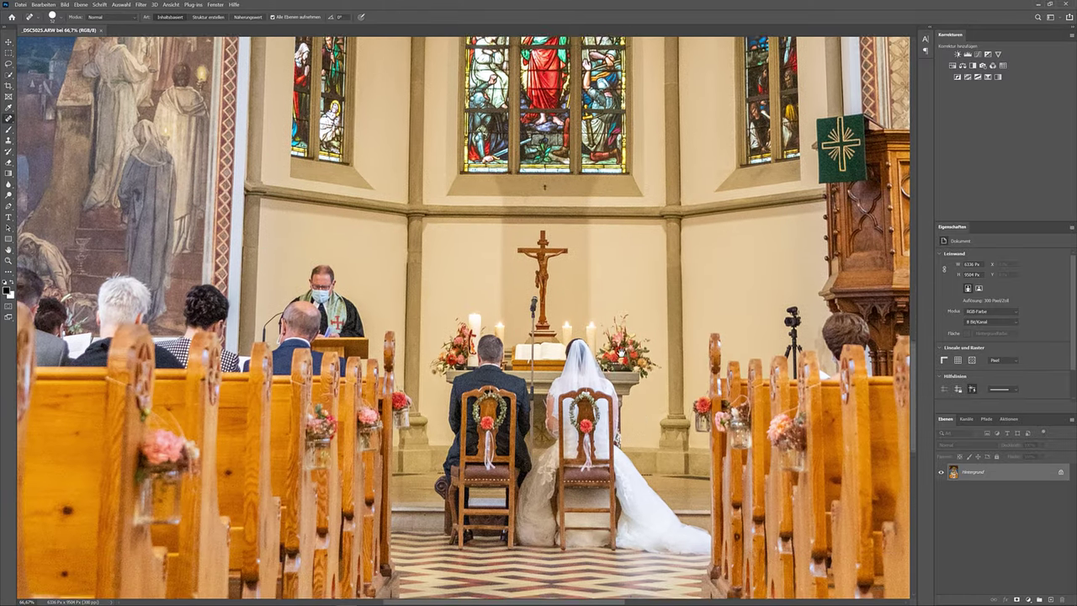
left_click_drag(674, 470, 650, 430)
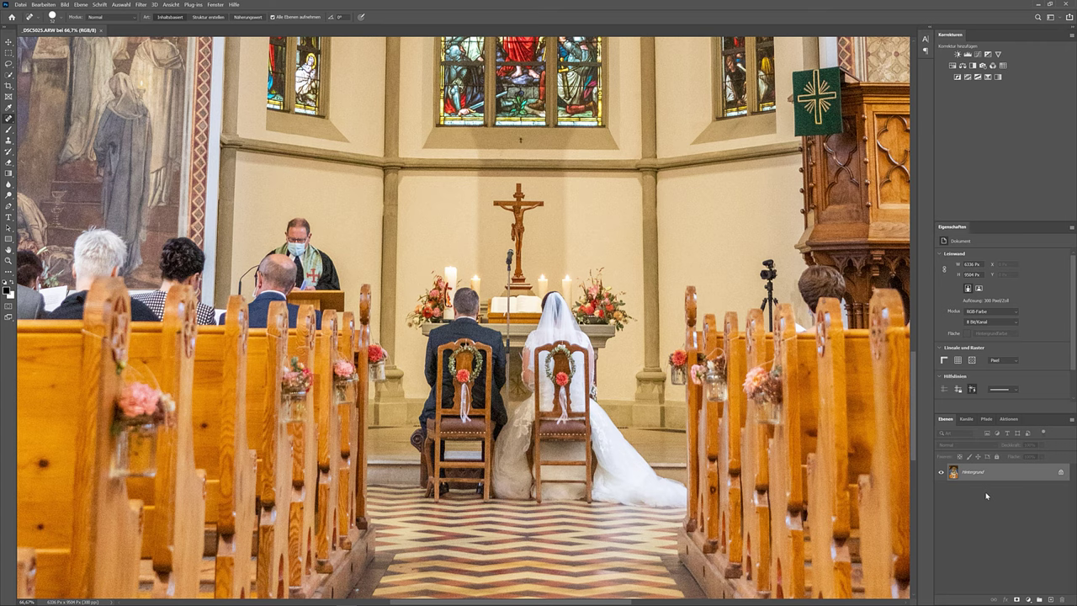
key("ctrl+j")
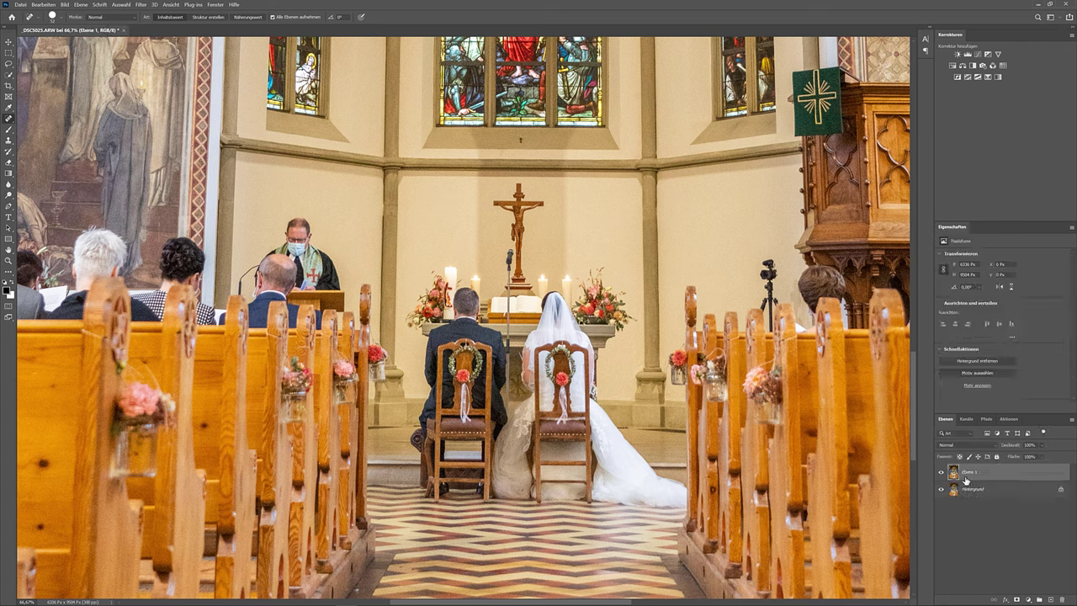
left_click(142, 4)
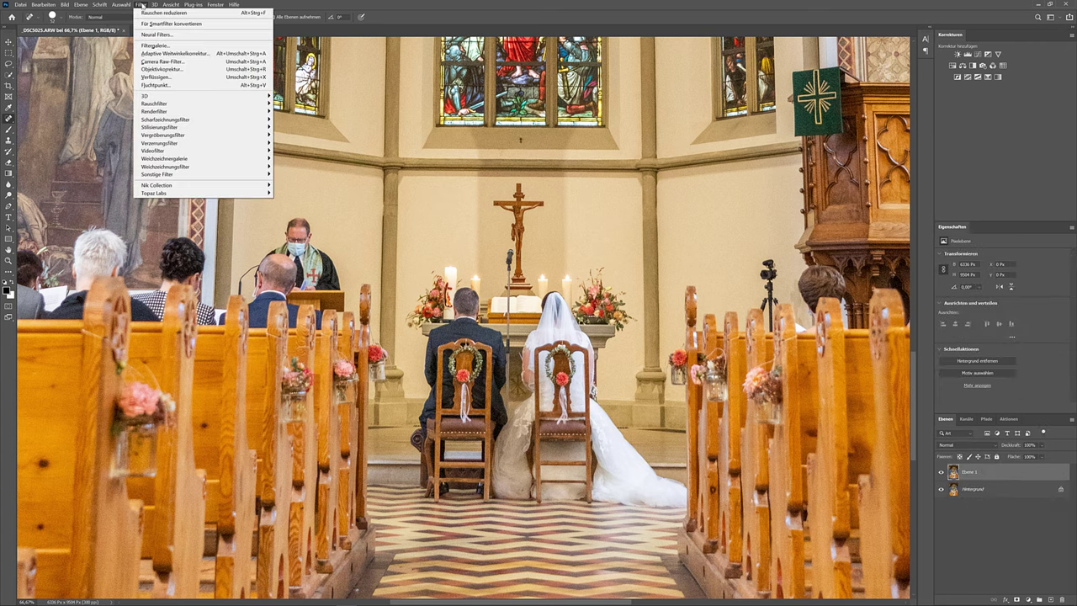
mouse_move(176, 104)
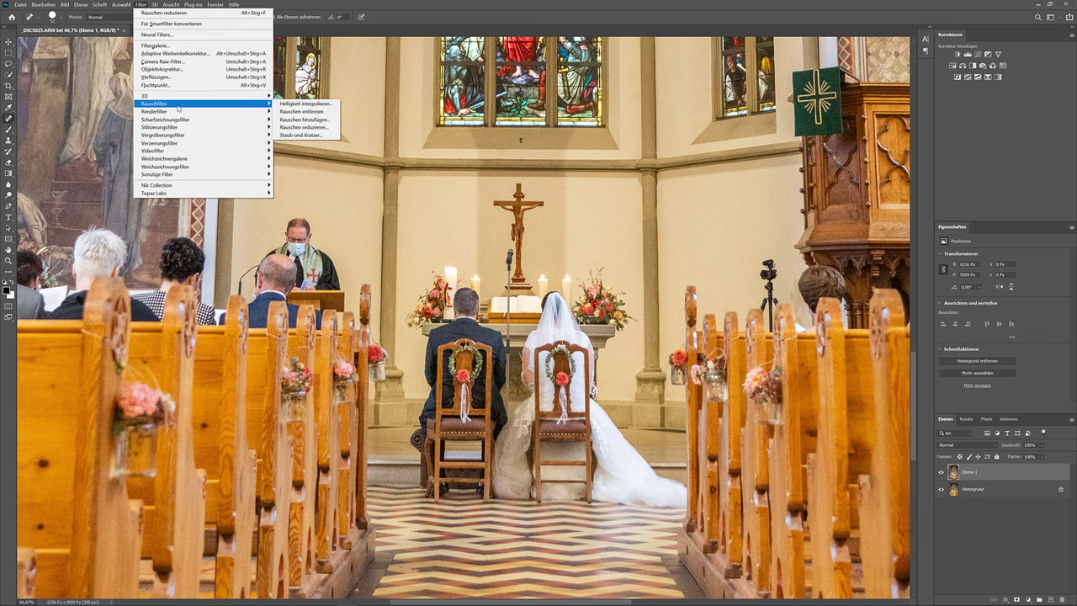
Step: Open Rauschen reduzieren at 100% and test strength values around 9 on the couple
left_click(303, 128)
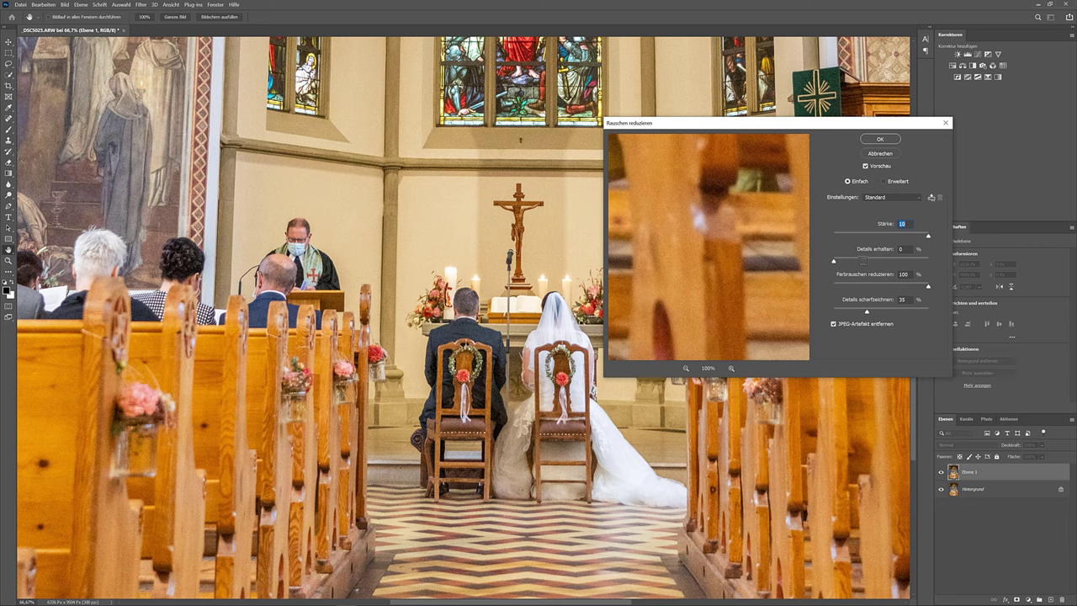
key("ctrl+plus")
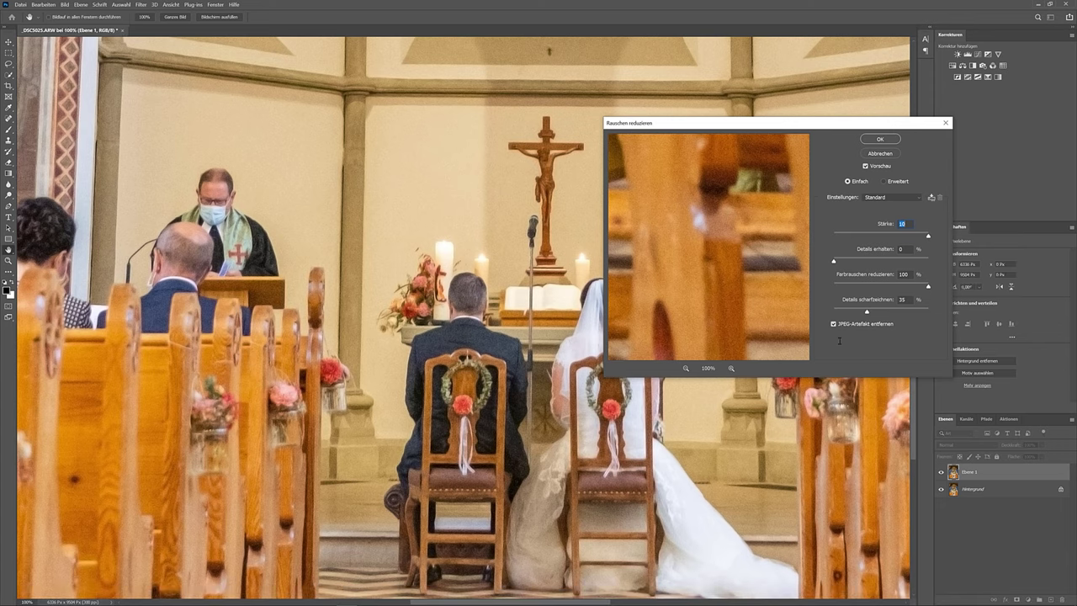
left_click_drag(895, 238, 832, 237)
left_click_drag(835, 236, 922, 240)
left_click_drag(674, 207, 726, 256)
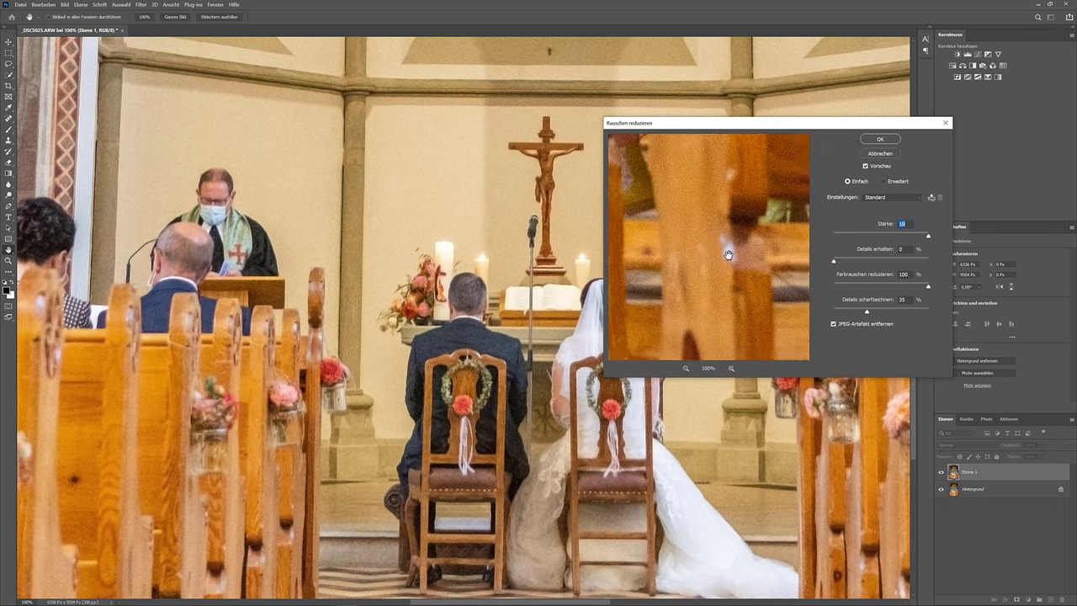
left_click_drag(746, 303, 882, 320)
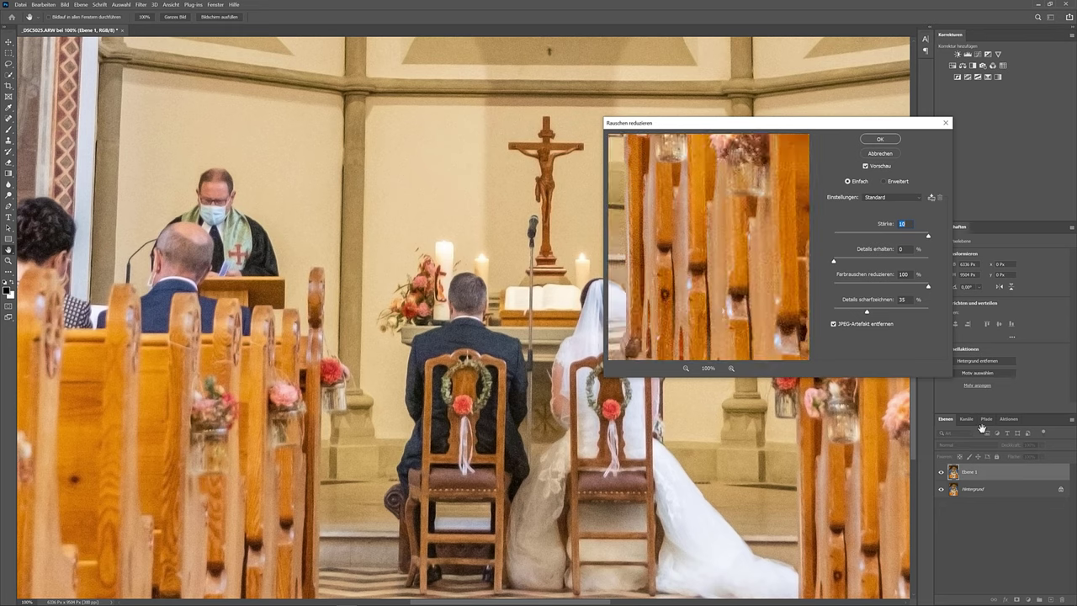
left_click(476, 404)
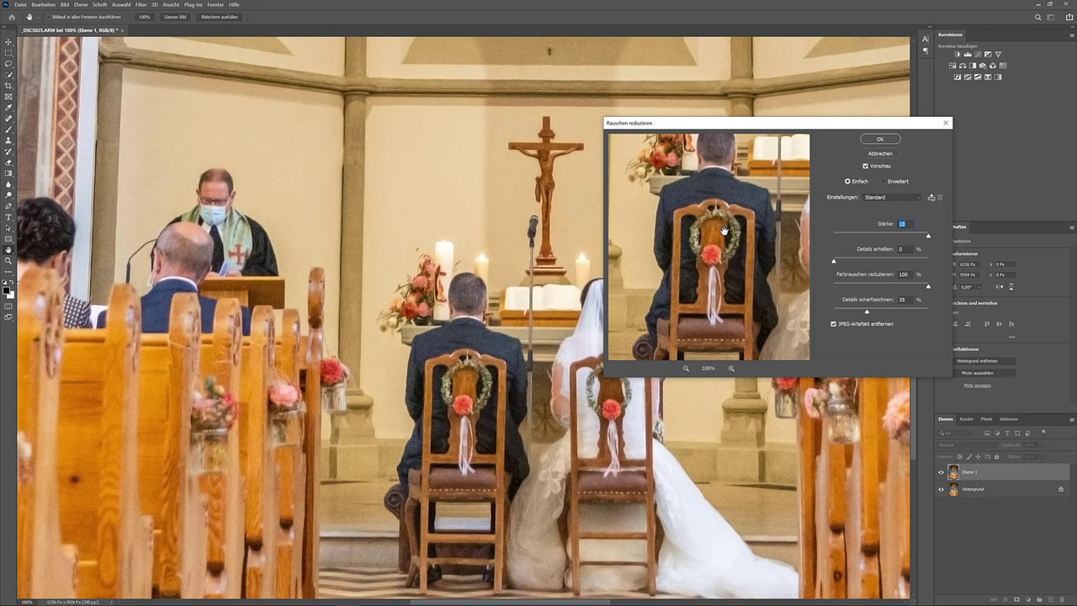
left_click_drag(705, 135, 694, 204)
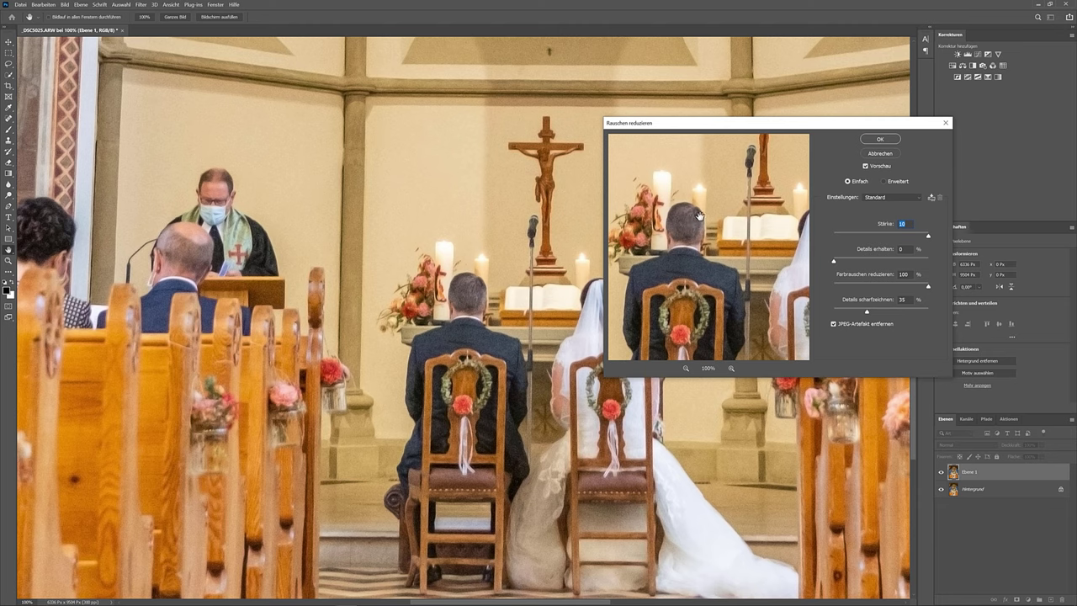
Step: Set strength to 8, preserve more detail, sharpen details to 65, and apply the filter
type("8")
left_click(928, 236)
left_click_drag(835, 262, 851, 261)
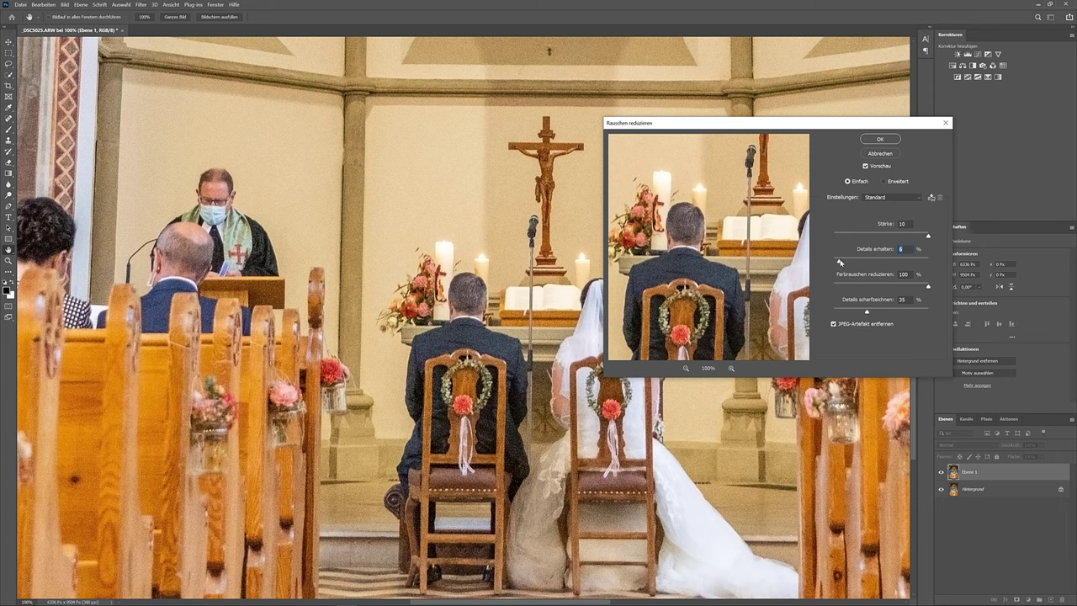
left_click_drag(866, 312, 896, 312)
left_click(879, 141)
key("j")
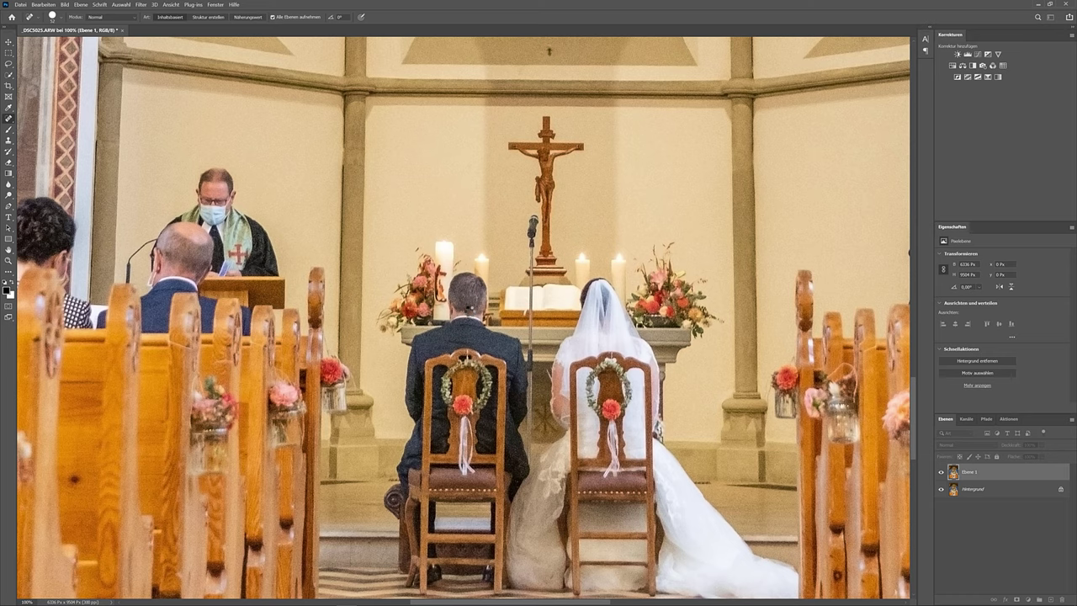
Step: Toggle the filtered Ebene 1 on and off for a before/after comparison
left_click(941, 473)
left_click(941, 473)
left_click(940, 473)
left_click(941, 474)
left_click(941, 474)
left_click(941, 475)
Step: Pan across the stained-glass windows, arches and mural to inspect the filter result
left_click_drag(472, 288, 627, 401)
left_click_drag(497, 250, 542, 361)
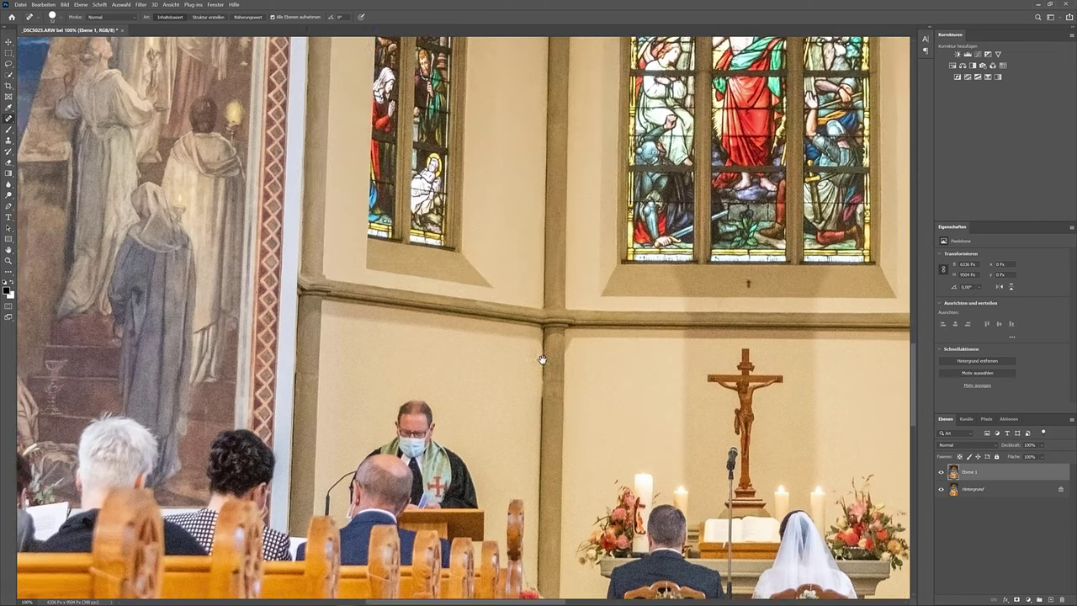
left_click_drag(460, 149, 481, 252)
left_click_drag(480, 77, 481, 257)
mouse_move(514, 188)
left_mouse_down()
mouse_move(534, 320)
mouse_move(591, 316)
left_mouse_up()
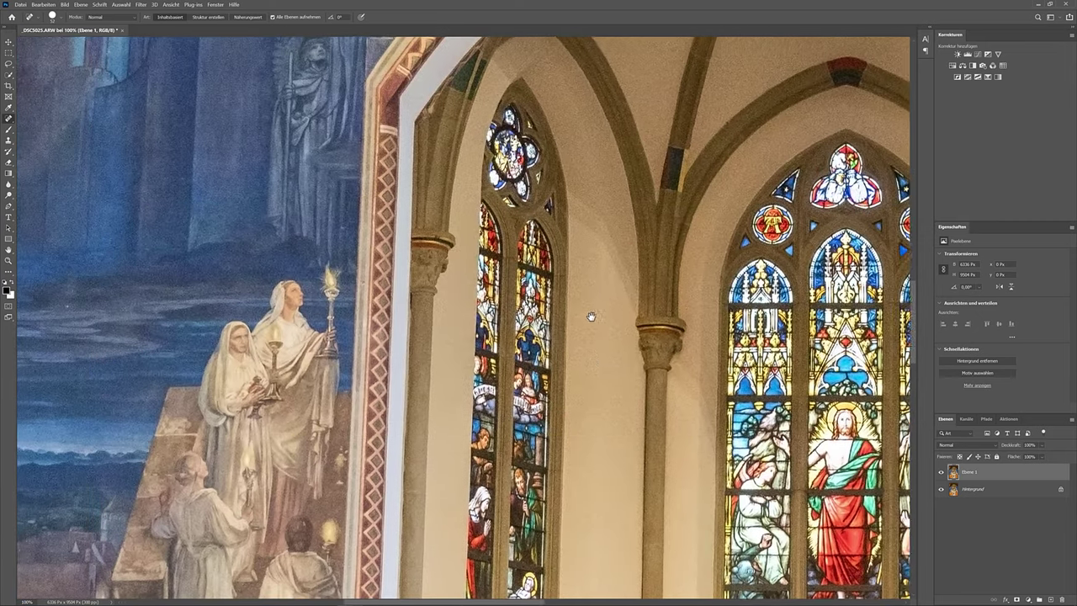
left_click_drag(591, 146, 580, 272)
left_click_drag(591, 179, 572, 308)
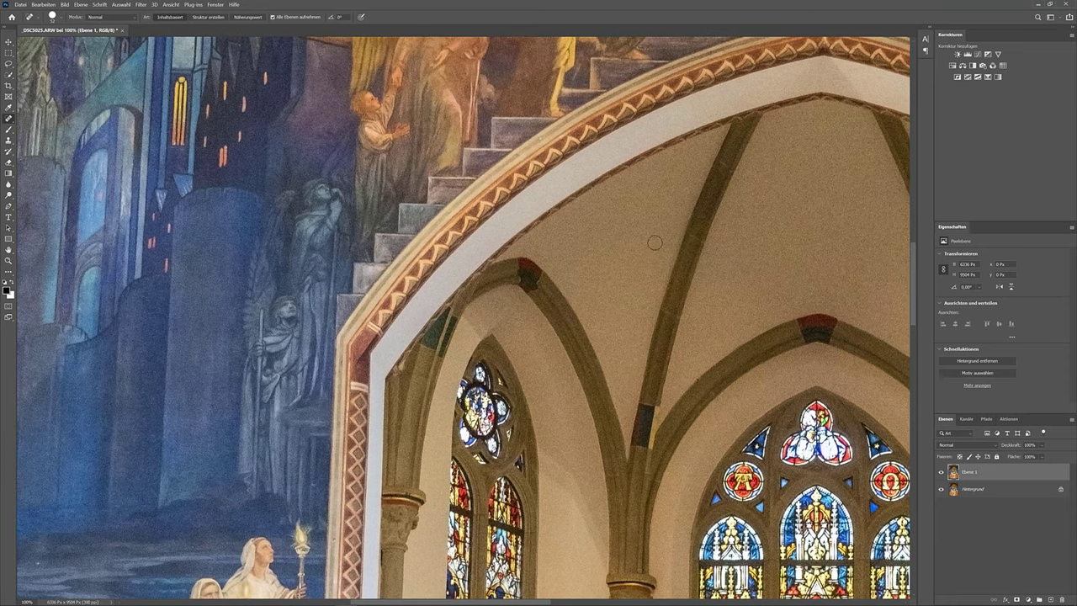
left_click_drag(592, 257, 580, 236)
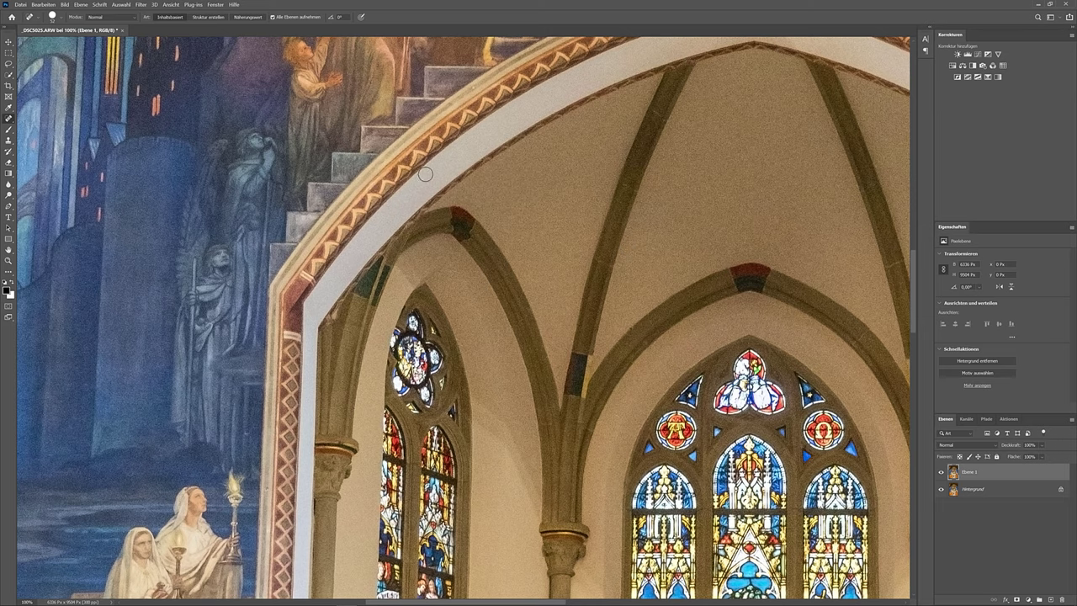
left_click_drag(654, 345, 548, 173)
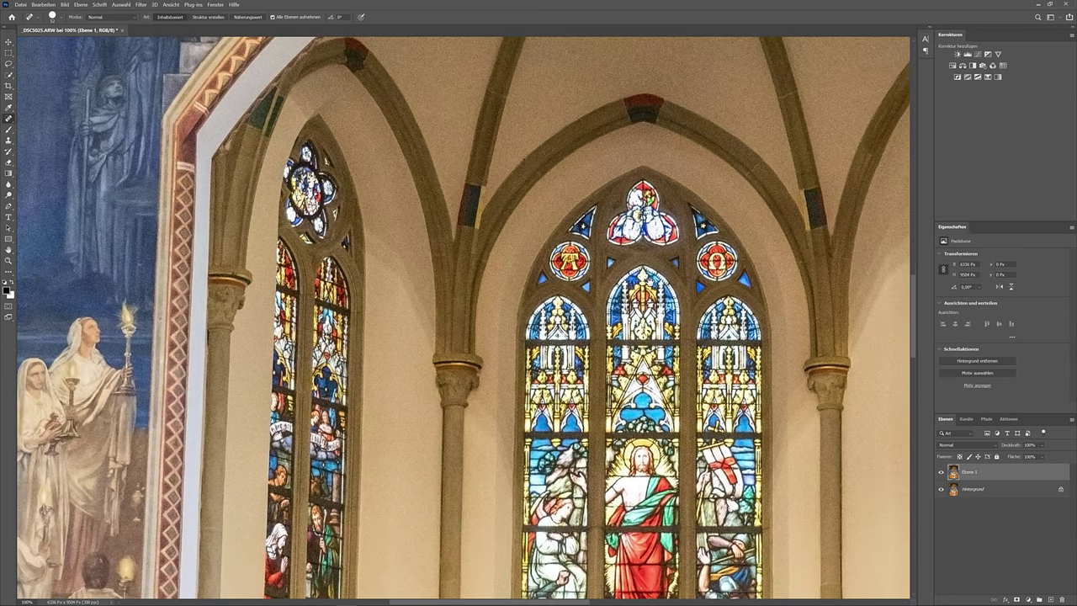
Step: Delete the noise-reduced Ebene 1 and duplicate the original photo to a fresh layer
left_click_drag(978, 478, 1062, 599)
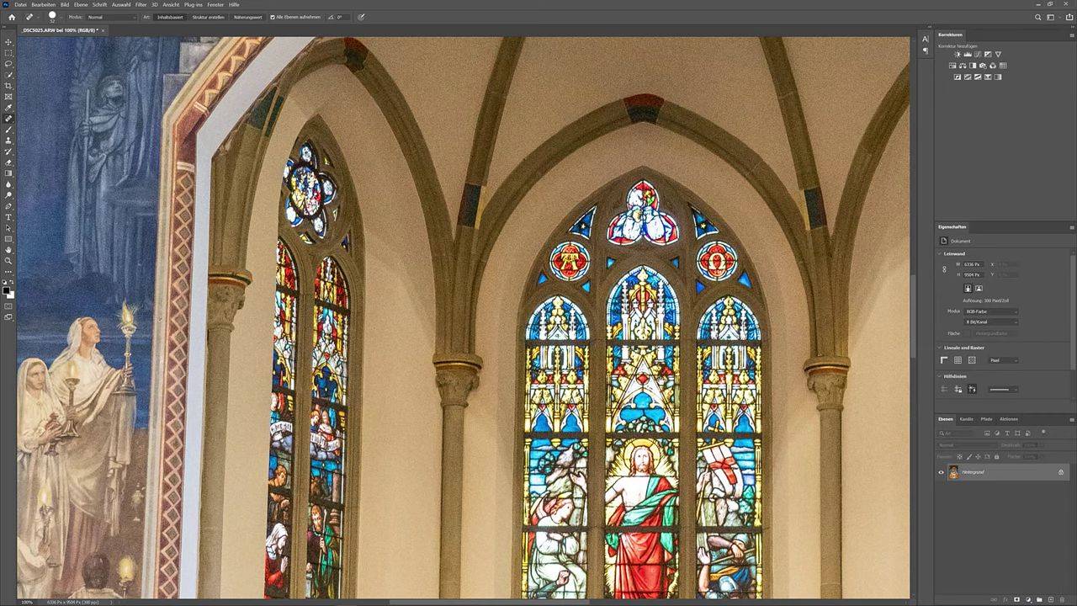
scroll(698, 429, "down", 5)
left_click_drag(697, 429, 731, 245)
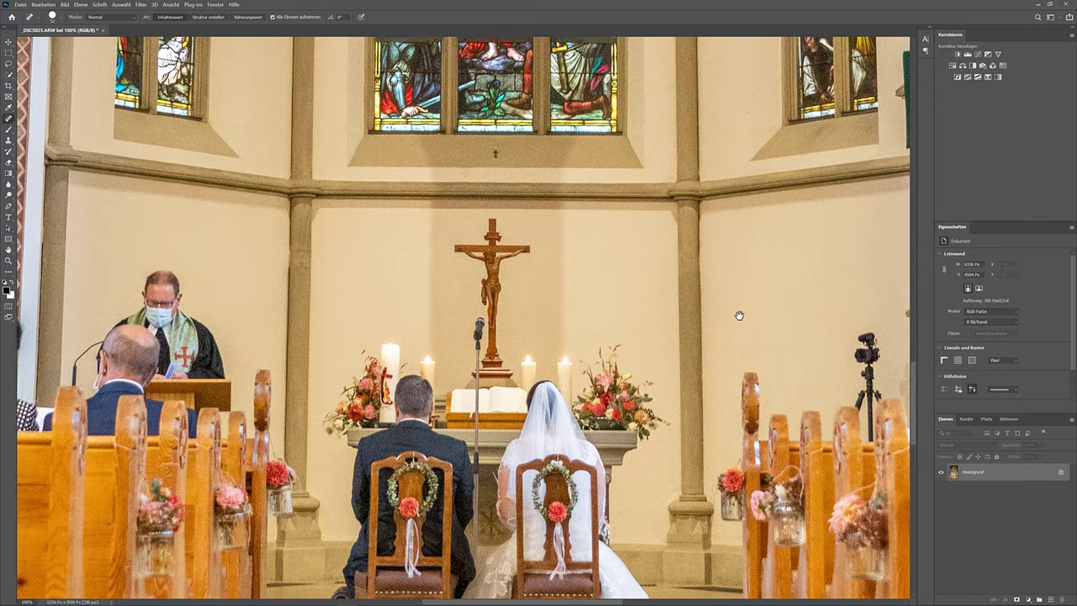
left_click_drag(738, 312, 732, 275)
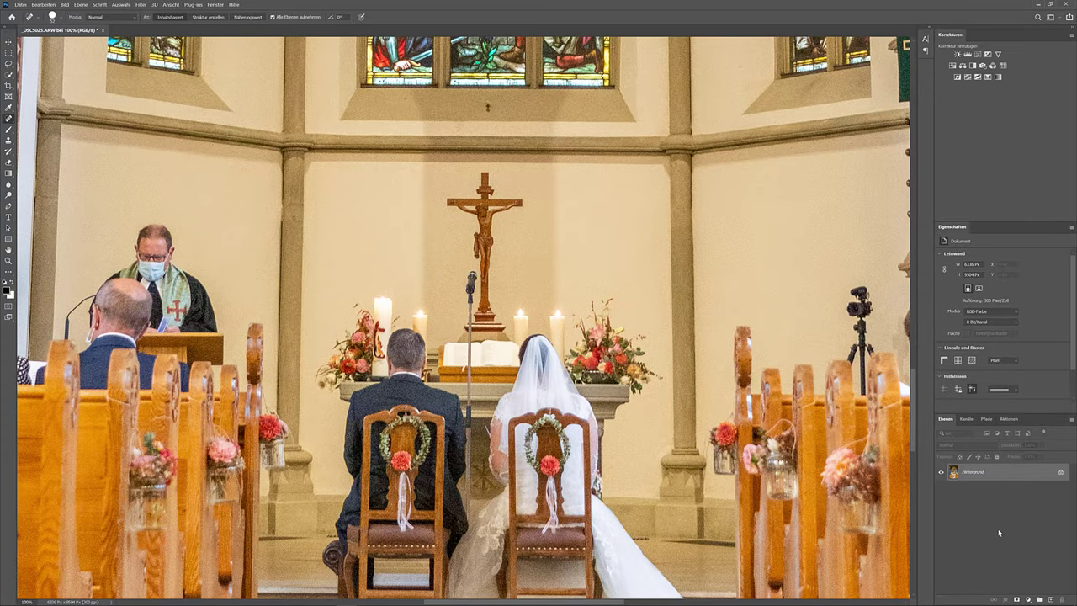
key("ctrl+j")
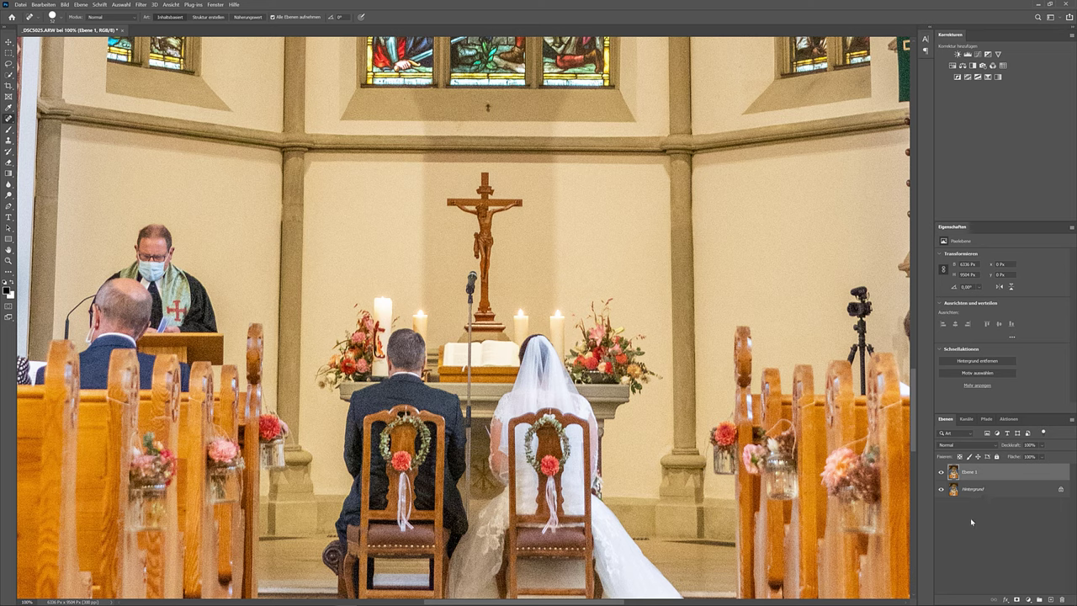
Step: Launch the Camera Raw filter on Ebene 1, maximized at 100% on the couple
left_click(140, 5)
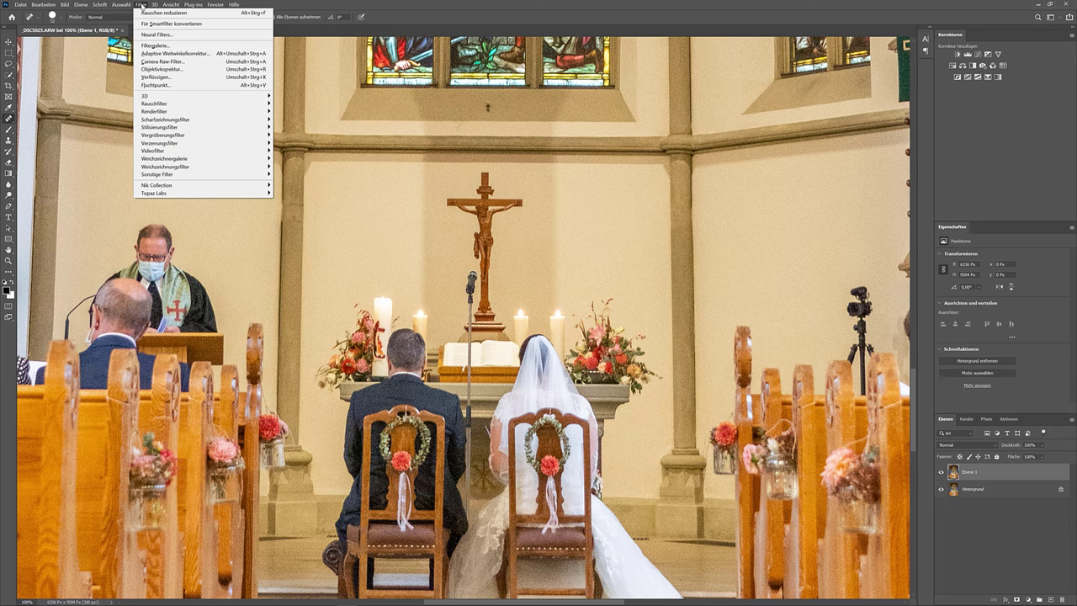
left_click(160, 62)
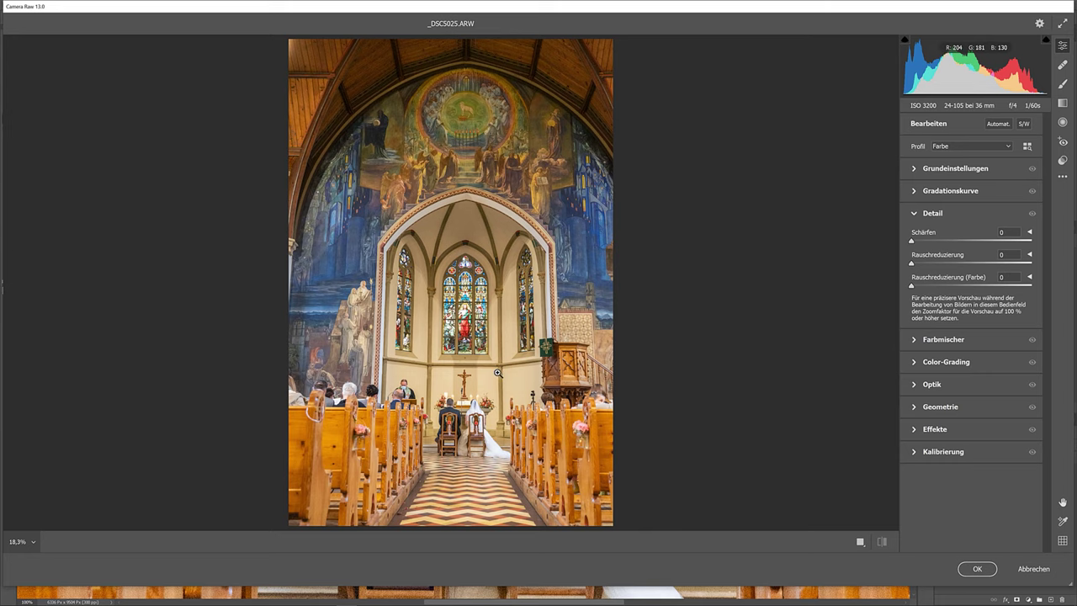
left_click(501, 399)
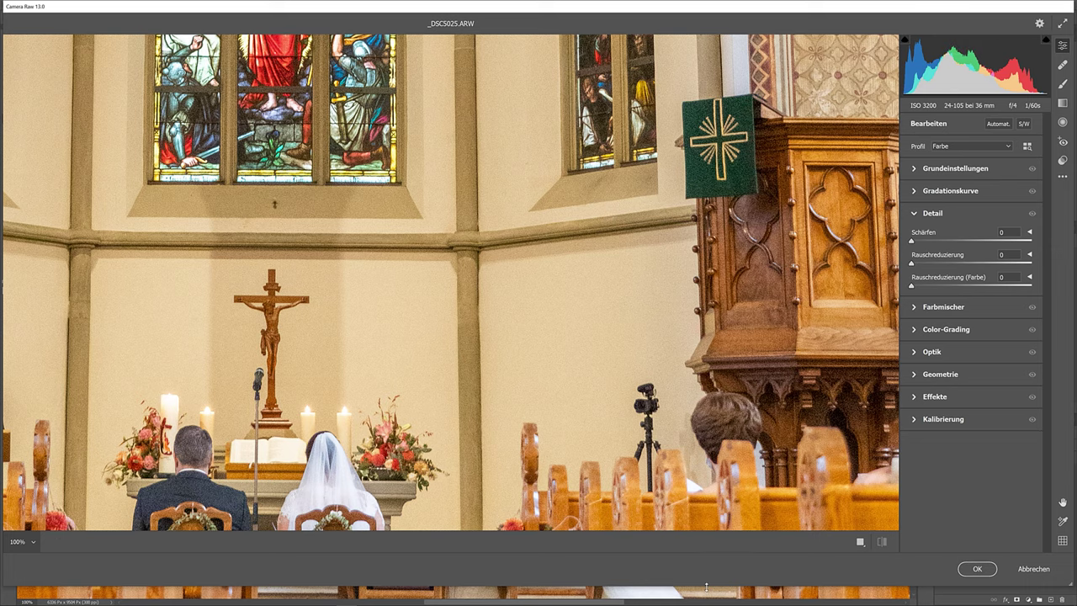
left_click_drag(706, 587, 704, 605)
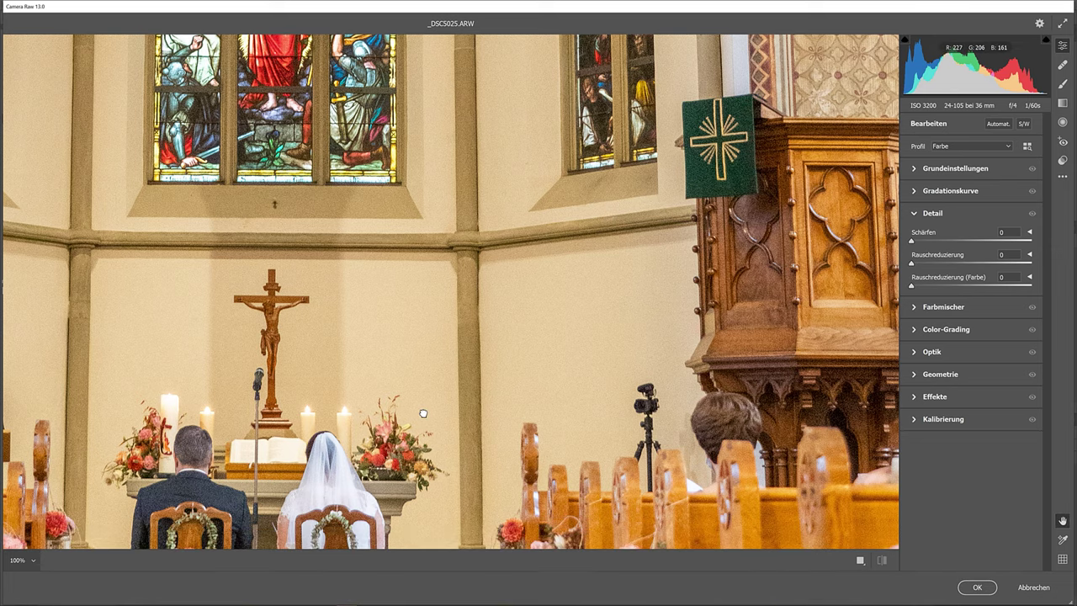
left_click_drag(423, 413, 746, 236)
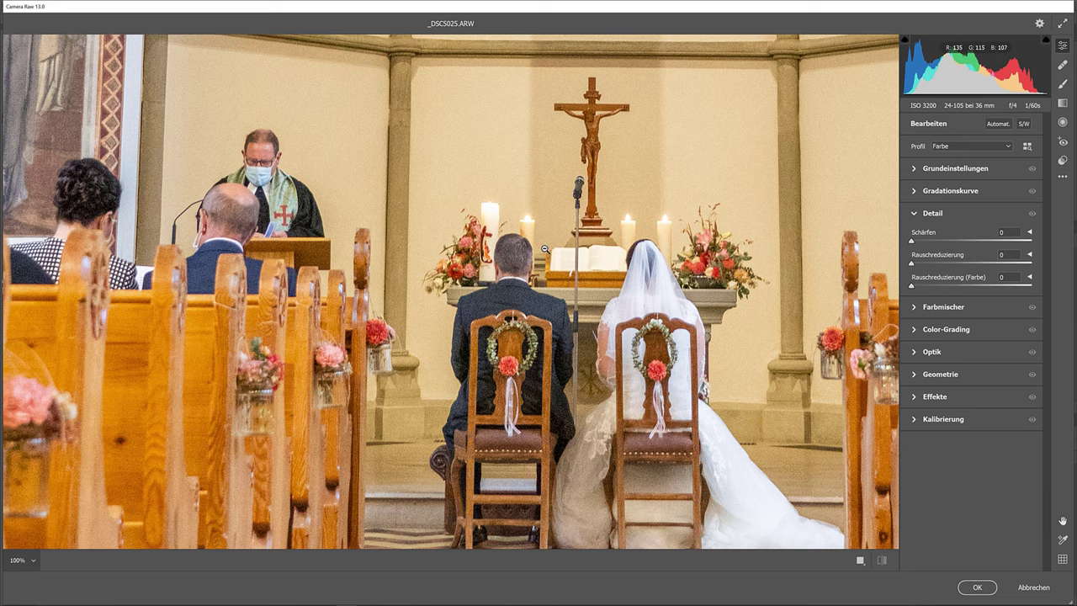
Step: Raise luminance noise reduction step by step to 100 and apply the filter
left_click(939, 263)
left_click(952, 264)
left_click(986, 265)
left_click_drag(986, 264, 1051, 268)
left_click(973, 589)
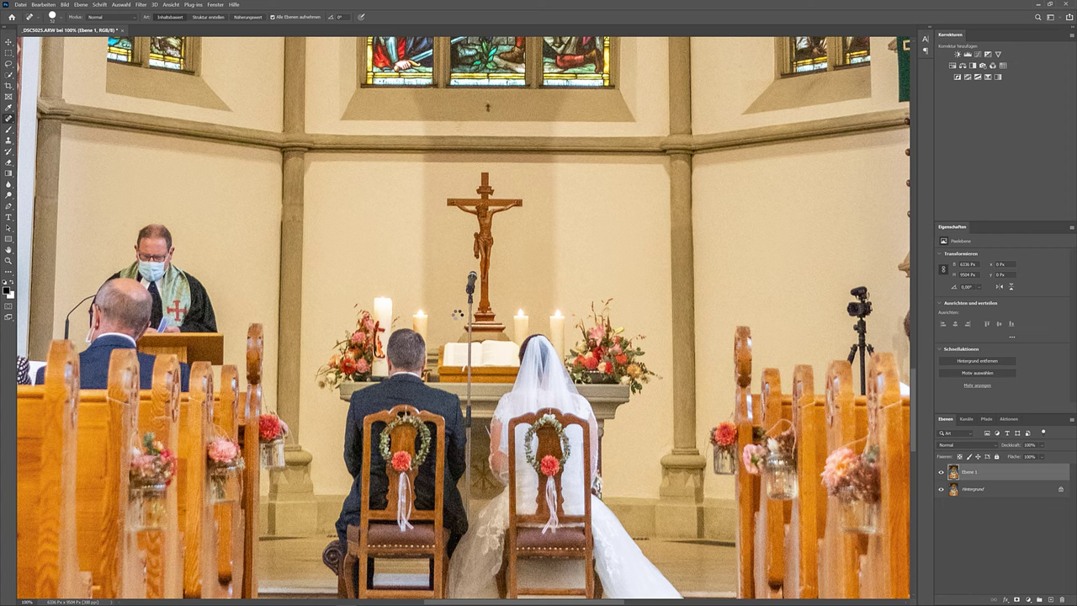
Step: Compare the denoised layer with the original, then flatten it into the background
left_click(940, 473)
left_click(941, 474)
left_click(941, 474)
key("ctrl+minus")
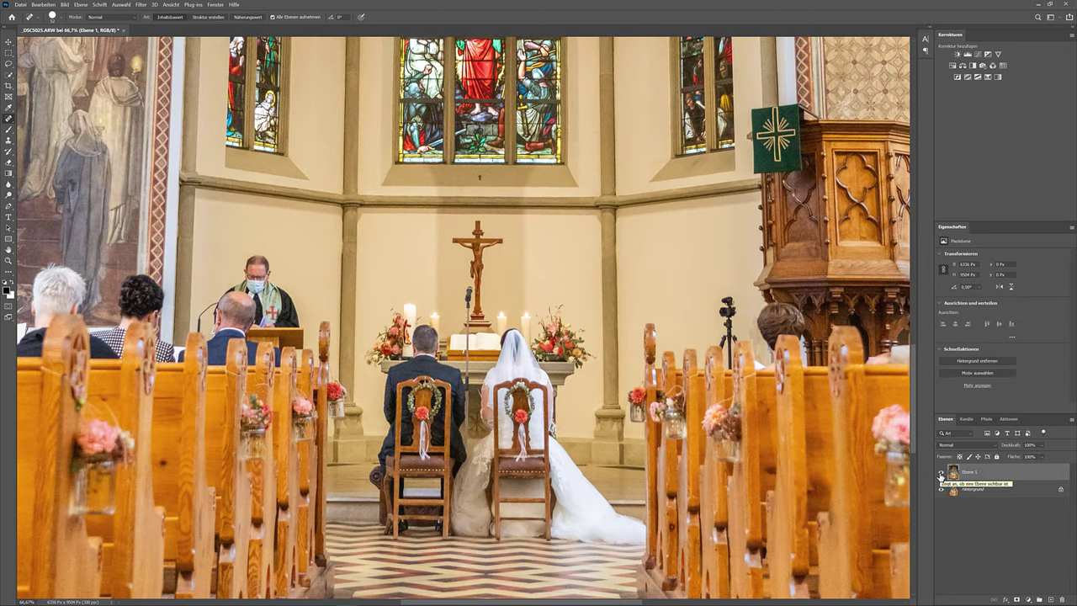
left_click(81, 4)
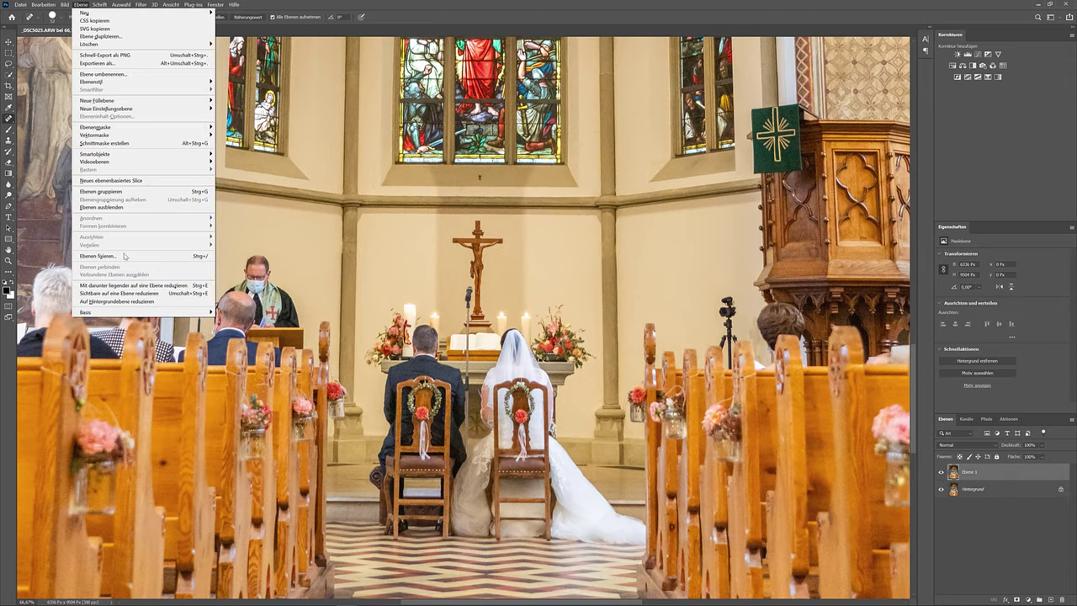
left_click(133, 302)
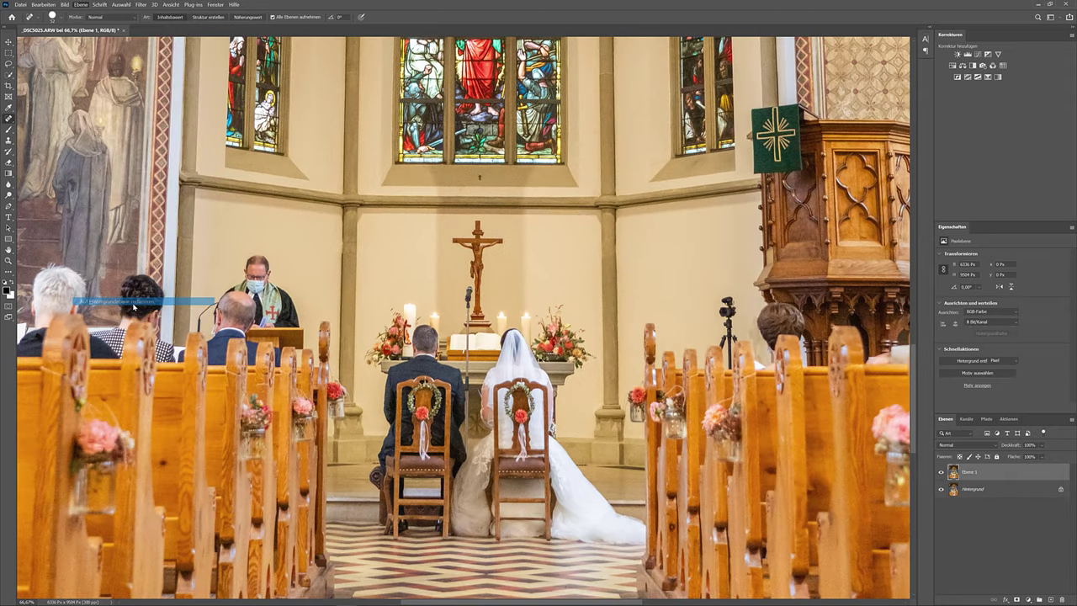
Step: Save the flattened image as the JPEG Photoshop.jpg
left_click(20, 5)
left_click(38, 102)
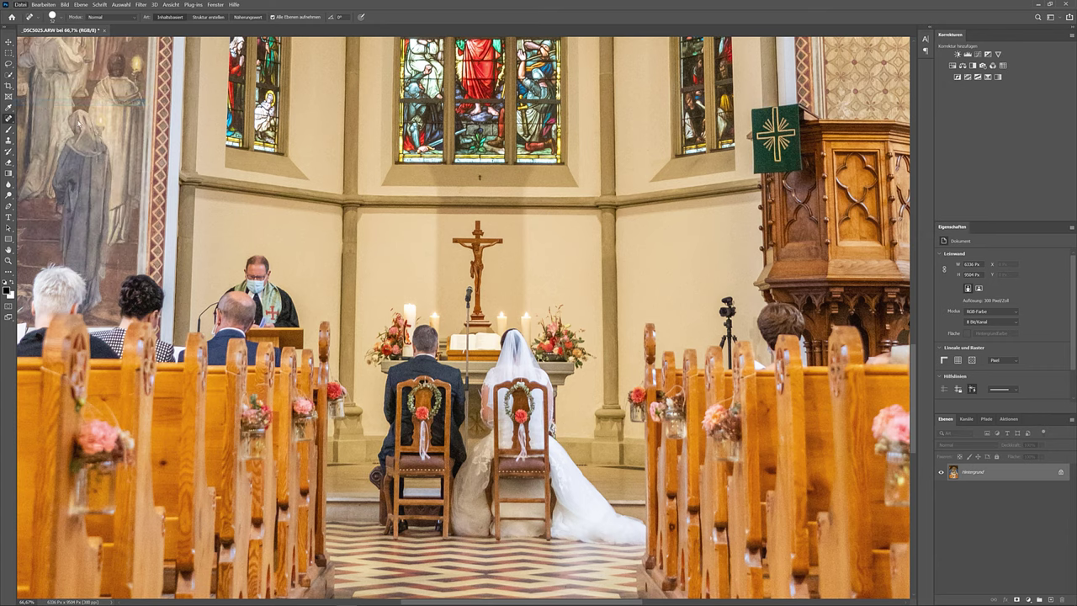
type("hop")
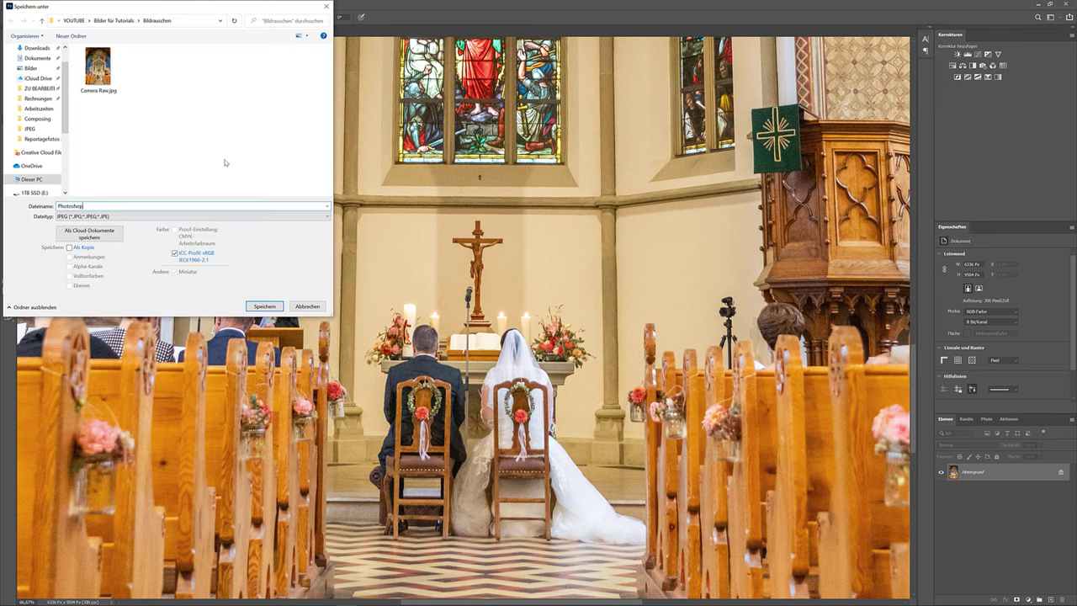
key("Return")
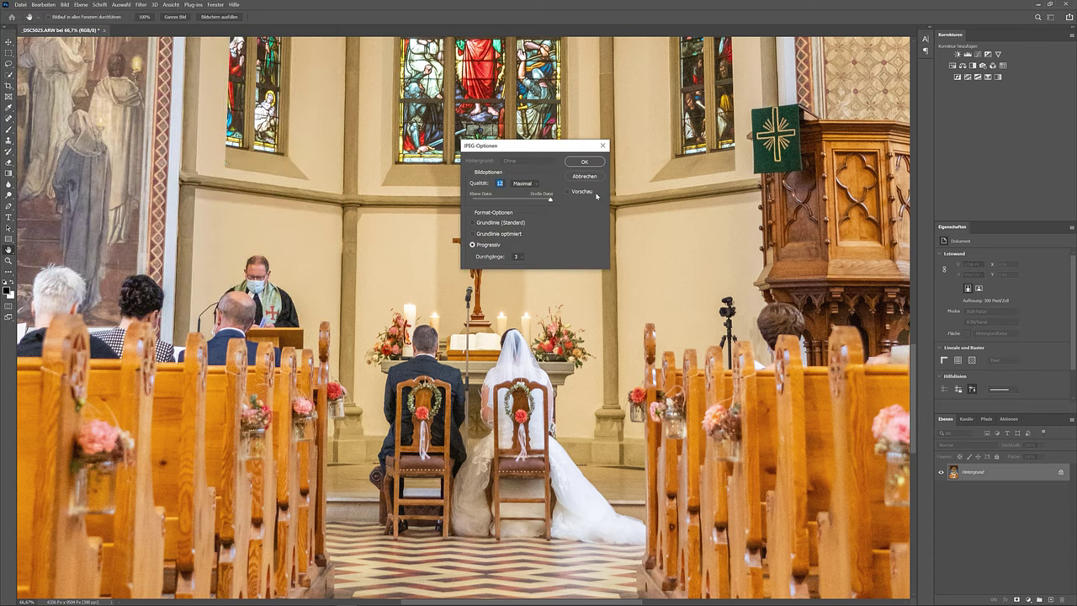
Step: Finish saving Photoshop.jpg and open the unedited raw photo in Photoshop with profile conversion
left_click(585, 163)
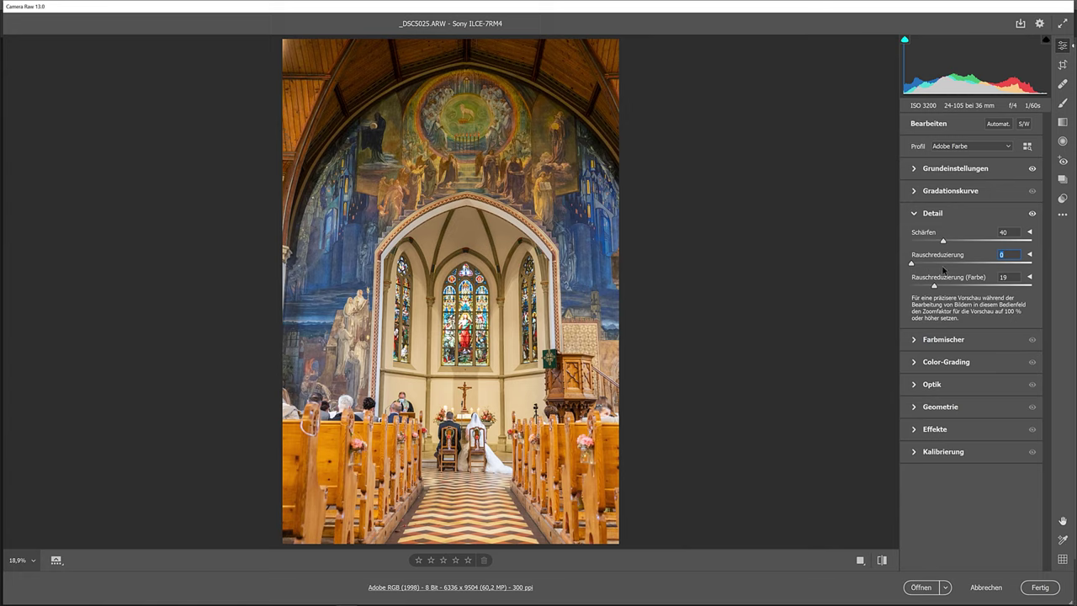
left_click(922, 587)
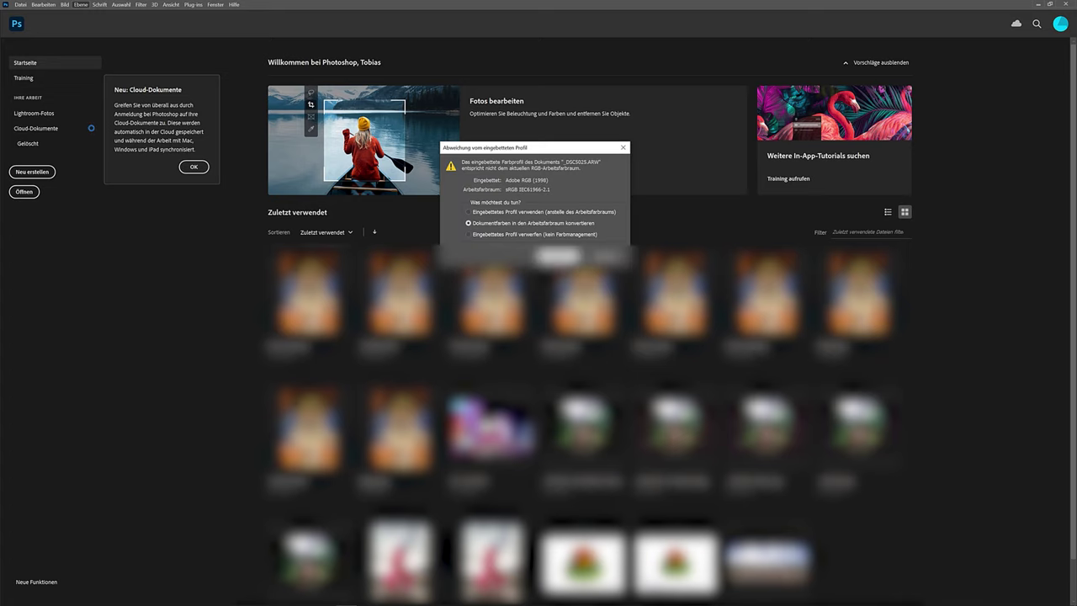
left_click(559, 256)
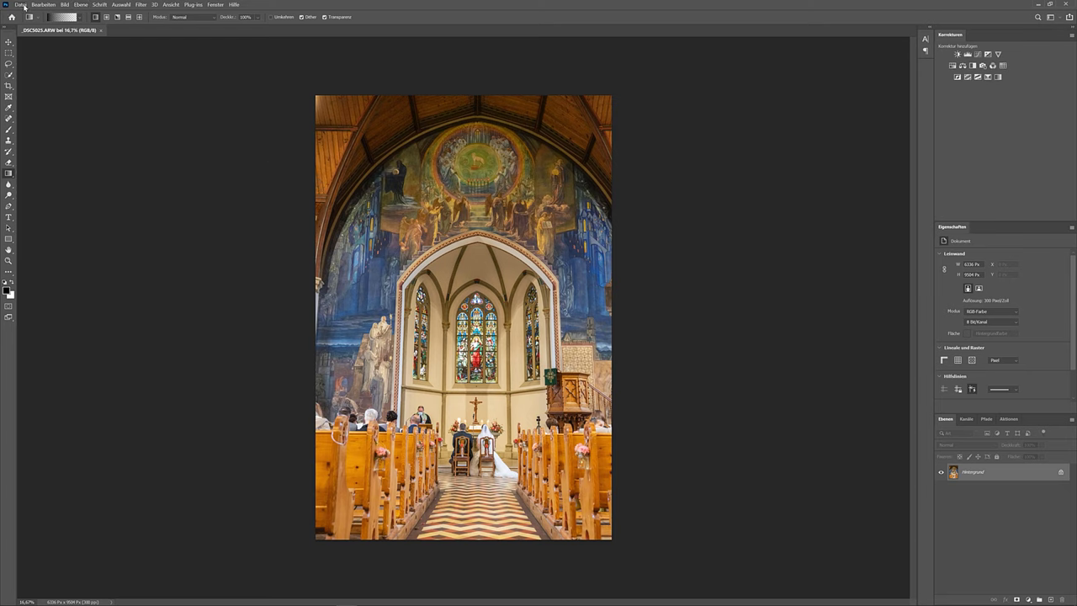
Step: Save the unedited image as Original JPG.jpg
left_click(21, 5)
left_click(40, 102)
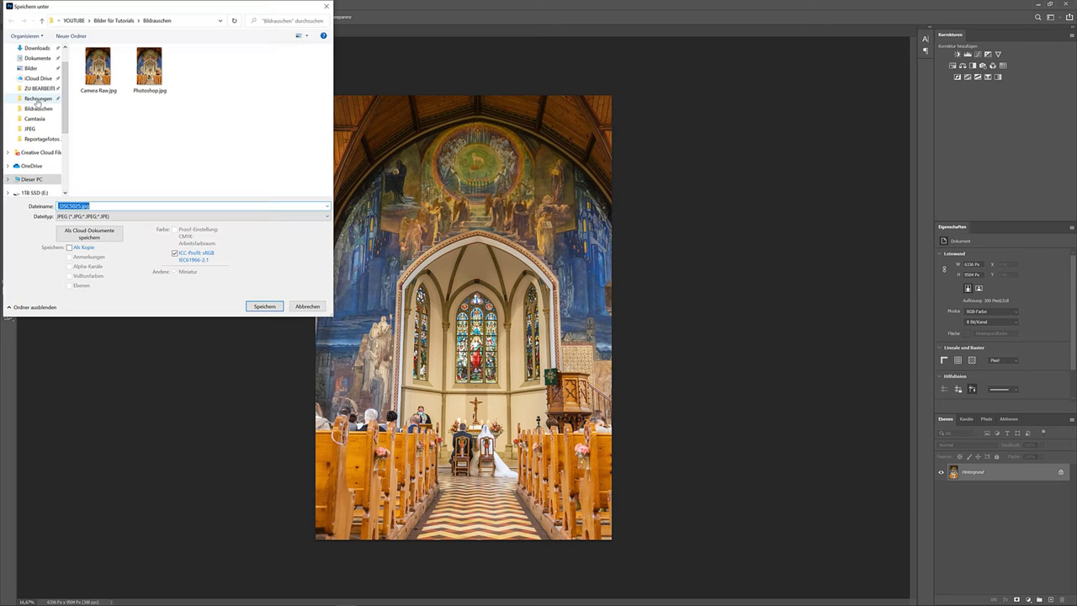
type("O")
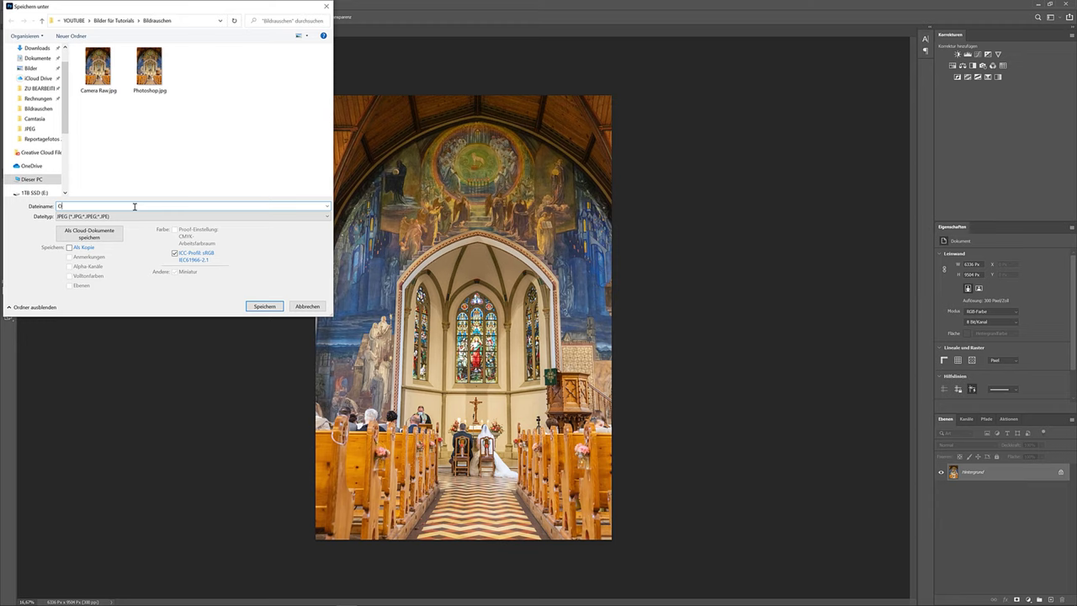
type("riginal ")
type("JPG")
key("Return")
key("Return")
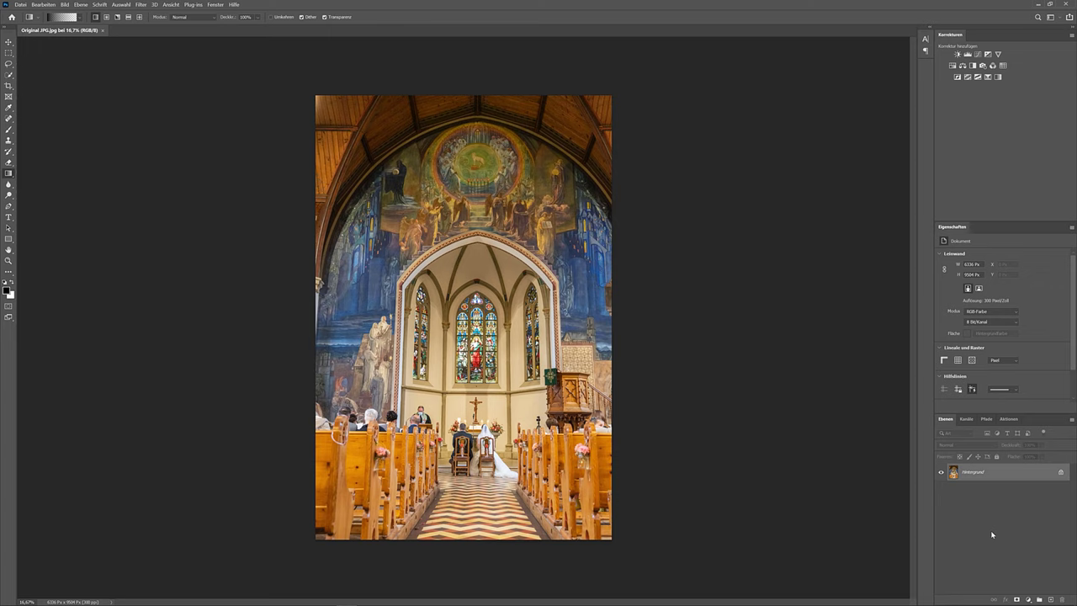
Step: Duplicate Original JPG's background to Ebene 1 and launch Topaz DeNoise AI on it
key("ctrl+j")
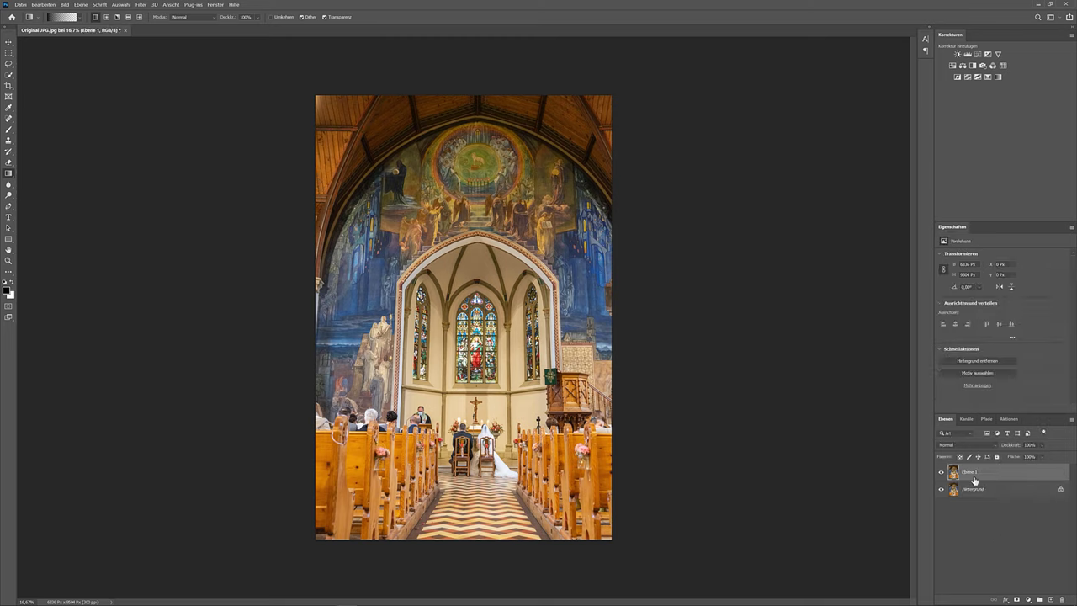
left_click(140, 5)
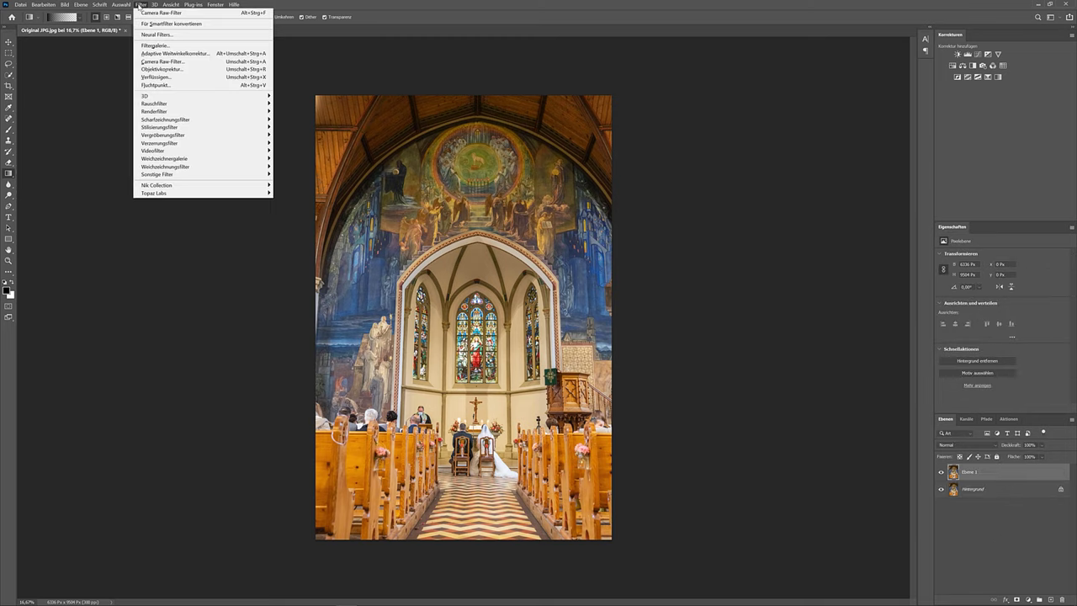
mouse_move(168, 192)
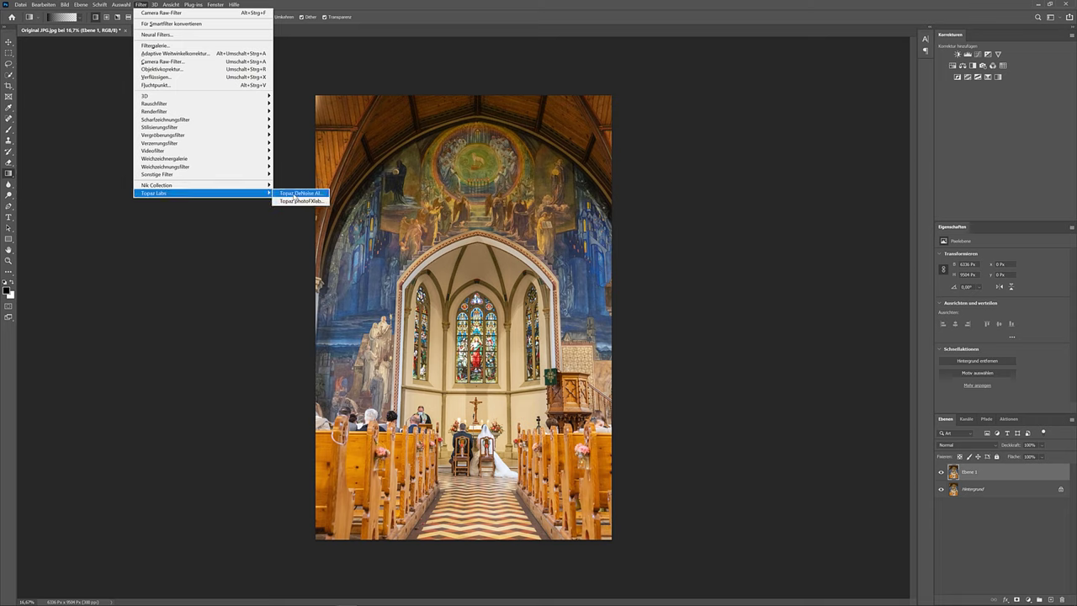
left_click(296, 195)
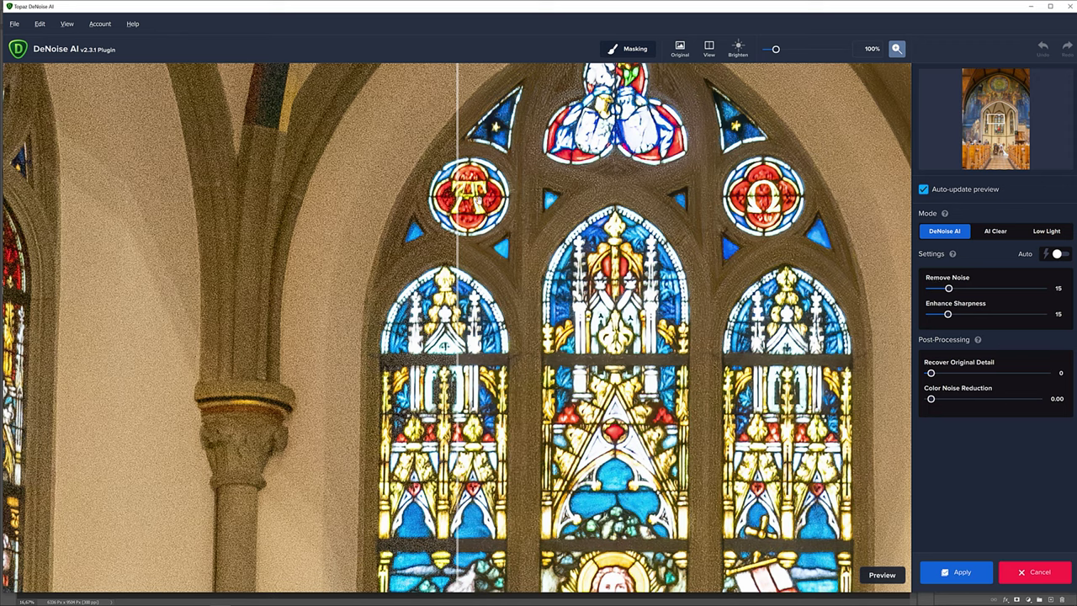
left_click_drag(457, 191, 297, 244)
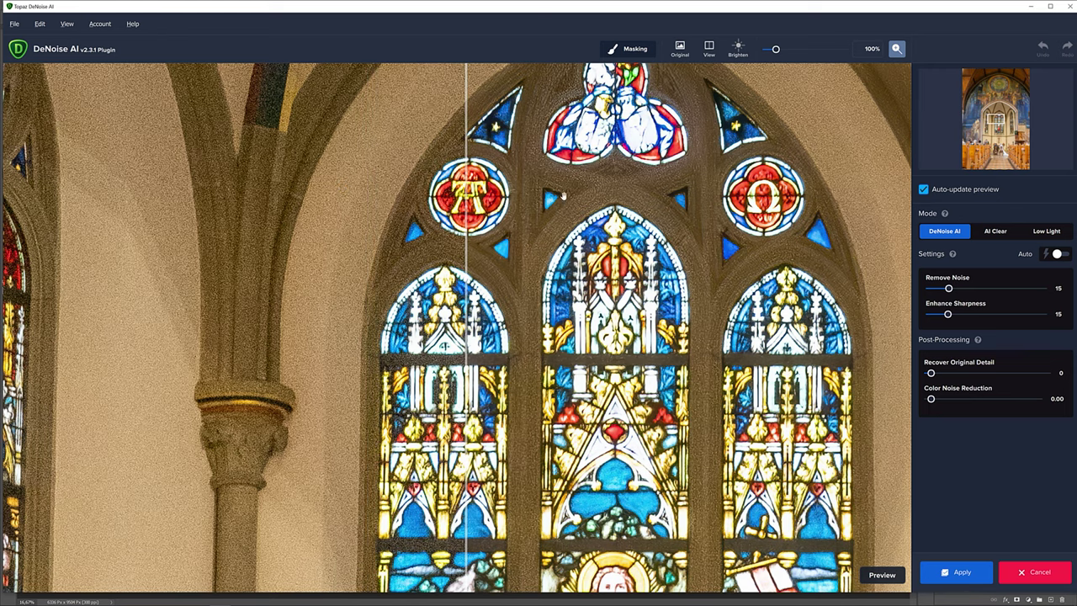
left_click(680, 48)
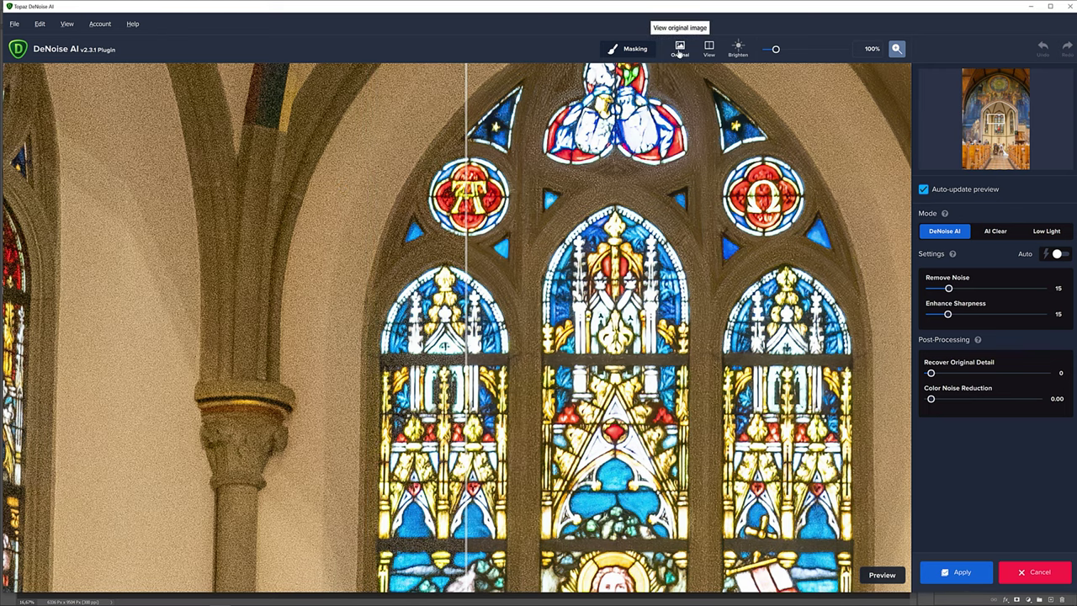
left_click(710, 49)
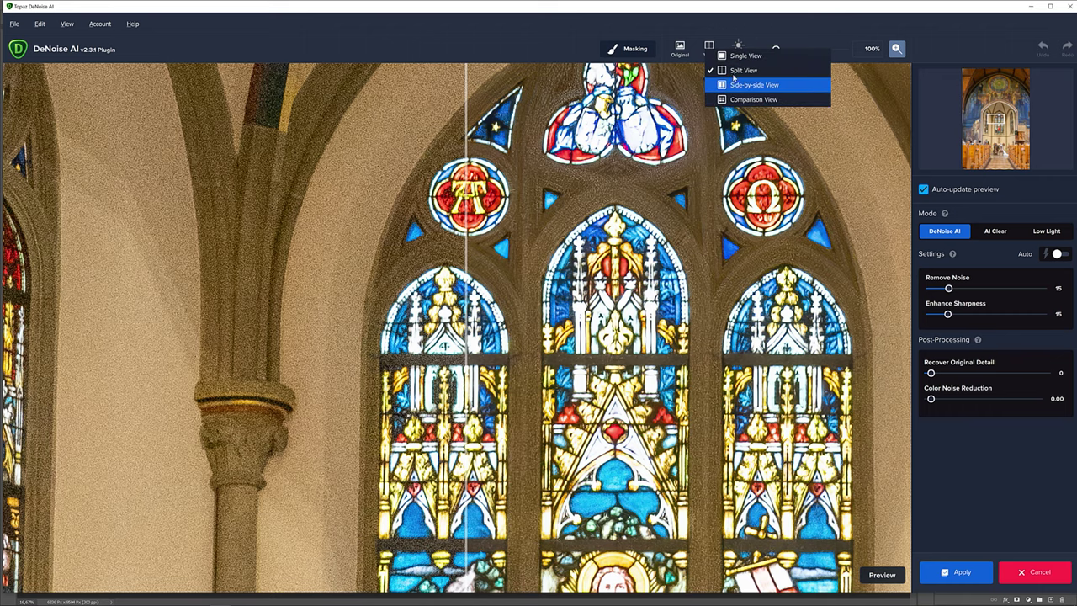
scroll(768, 74, "up", 5)
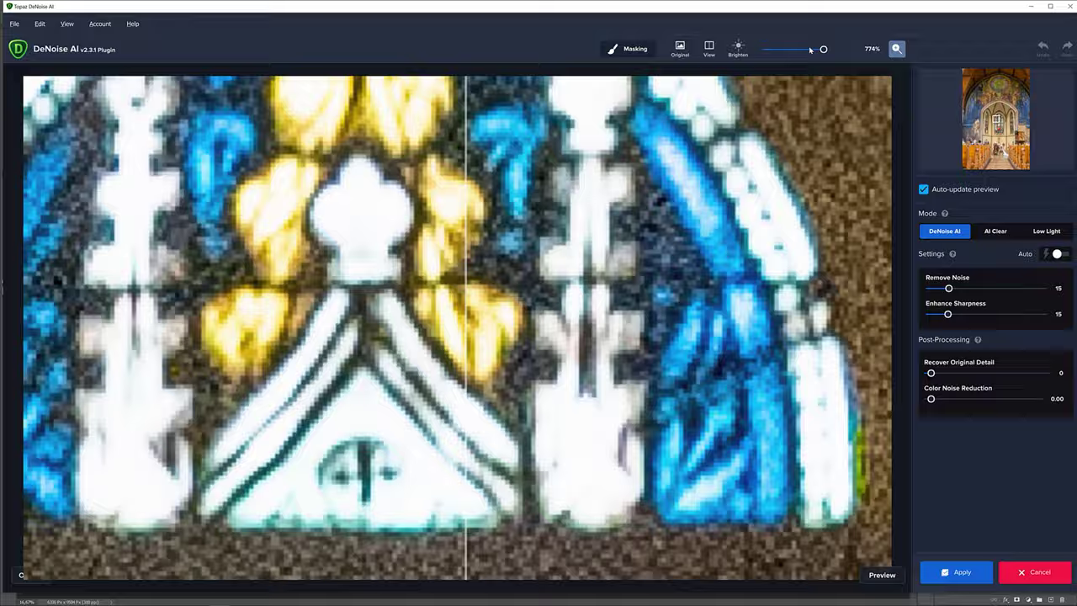
left_click_drag(824, 49, 777, 49)
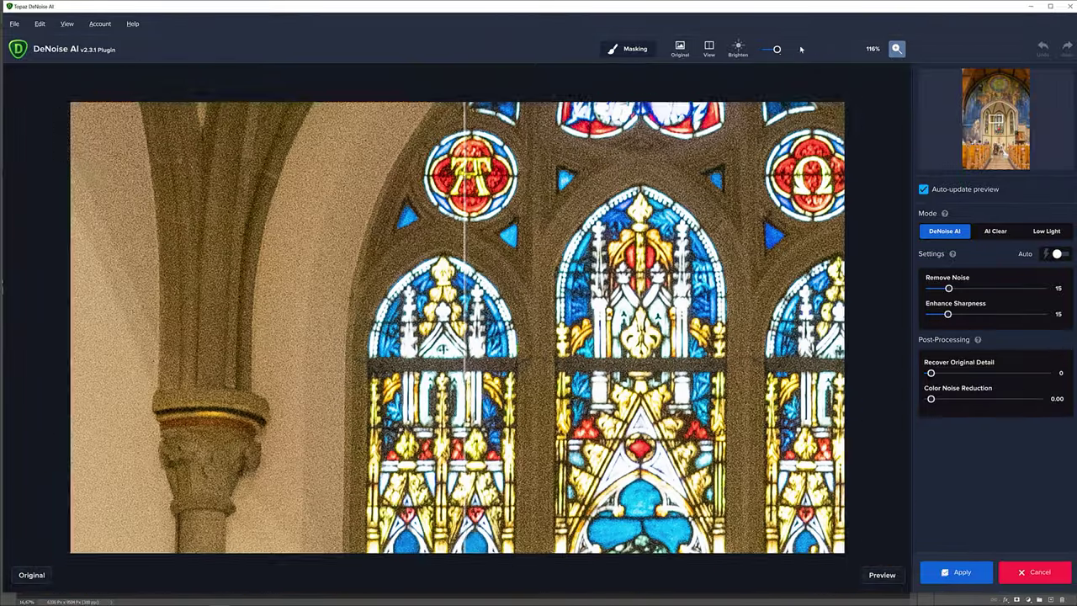
left_click(872, 49)
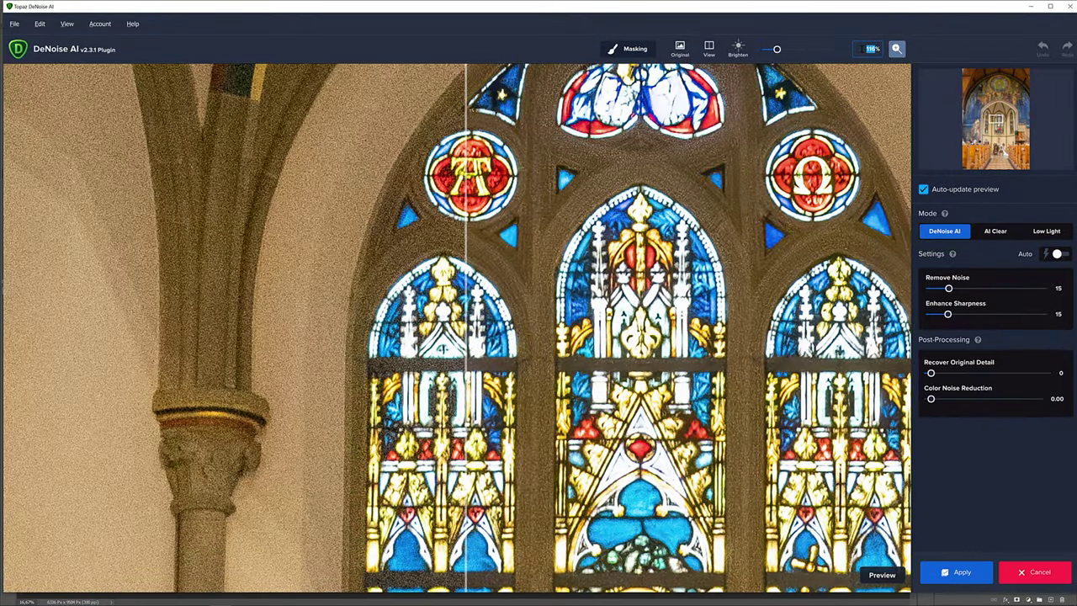
type("100")
key("Return")
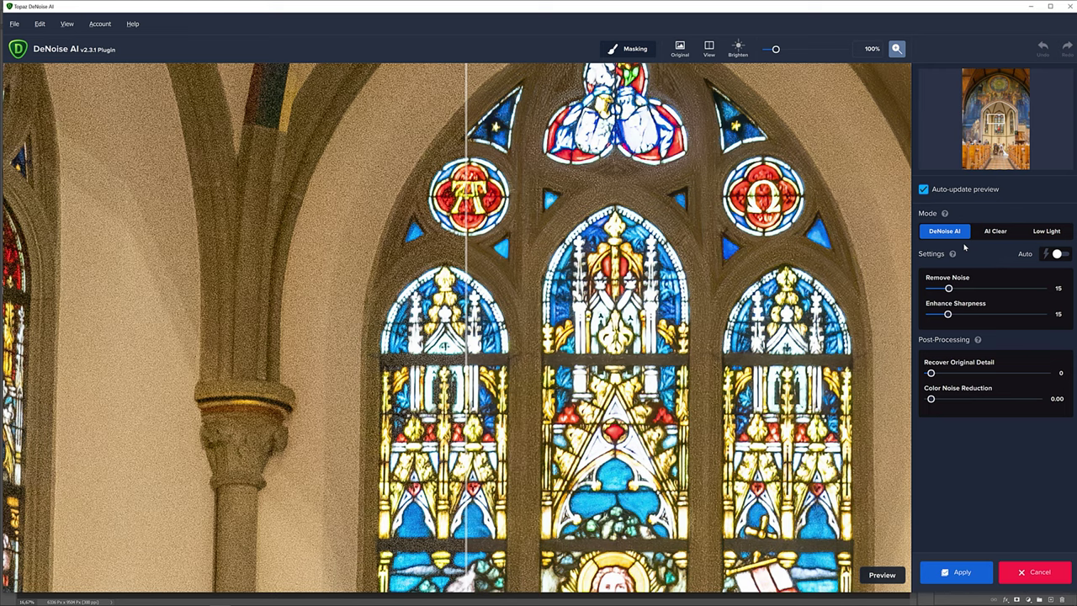
Step: Try the AI Clear and Low Light modes, then settle on standard DeNoise AI
left_click(993, 233)
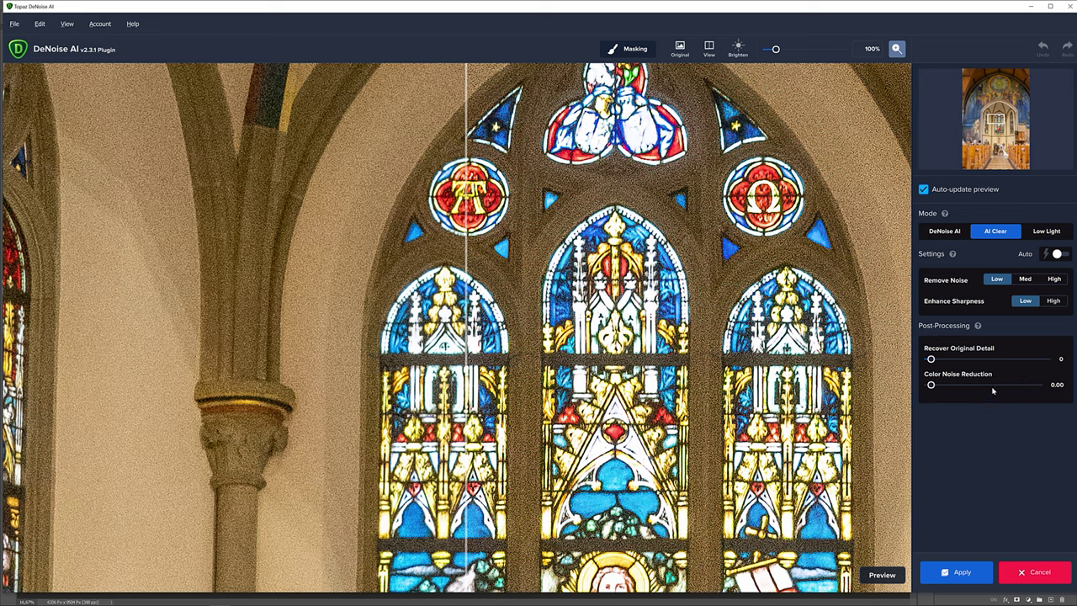
left_click(1047, 236)
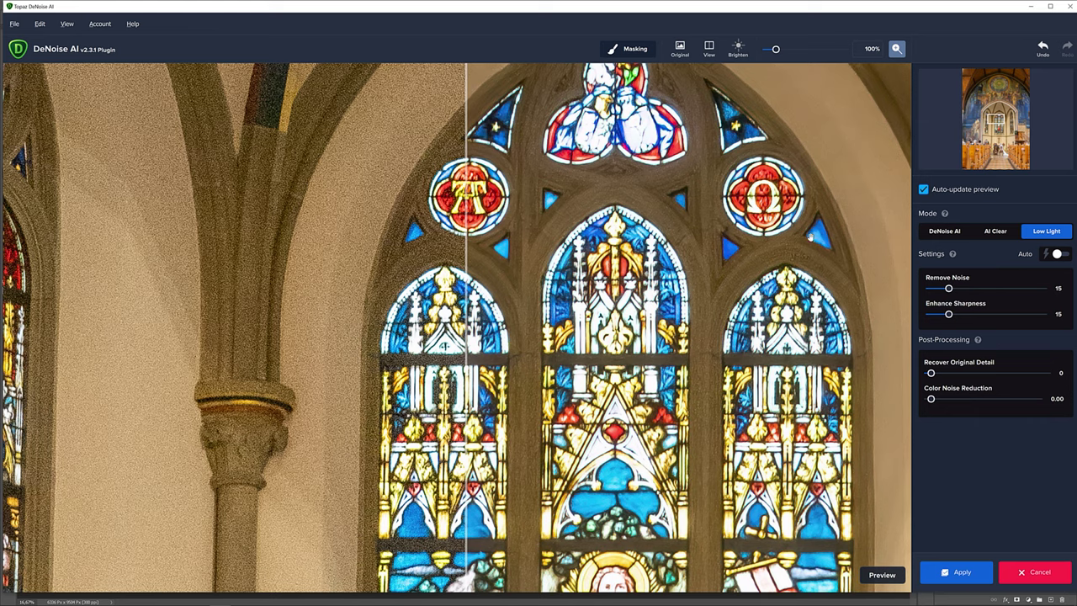
left_click(933, 233)
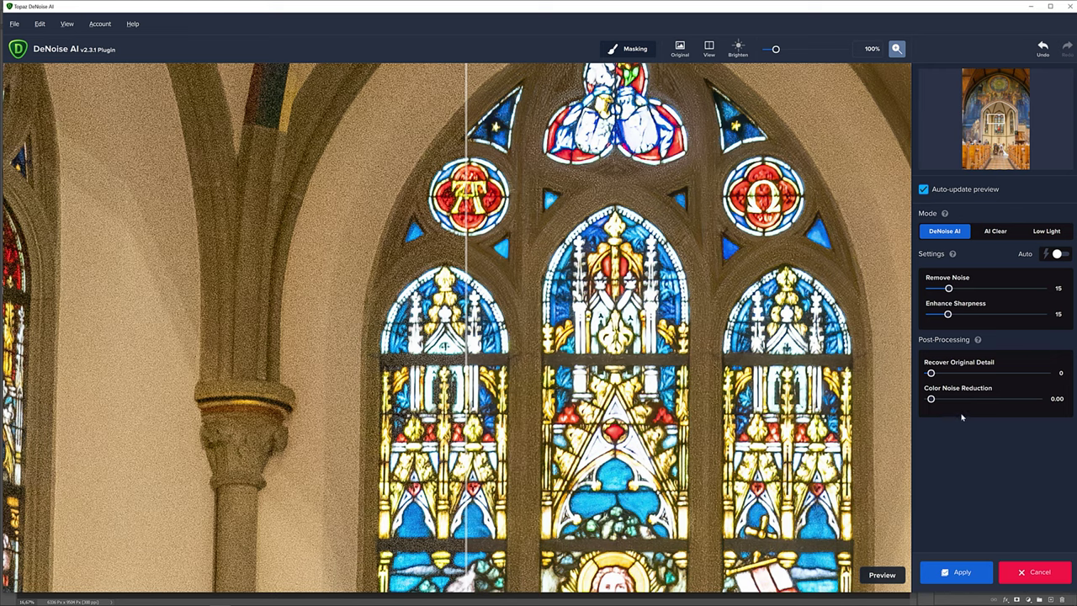
Step: Apply Auto denoising (Remove Noise 34, Enhance Sharpness 25) after comparing the altar in split view
left_click(1059, 254)
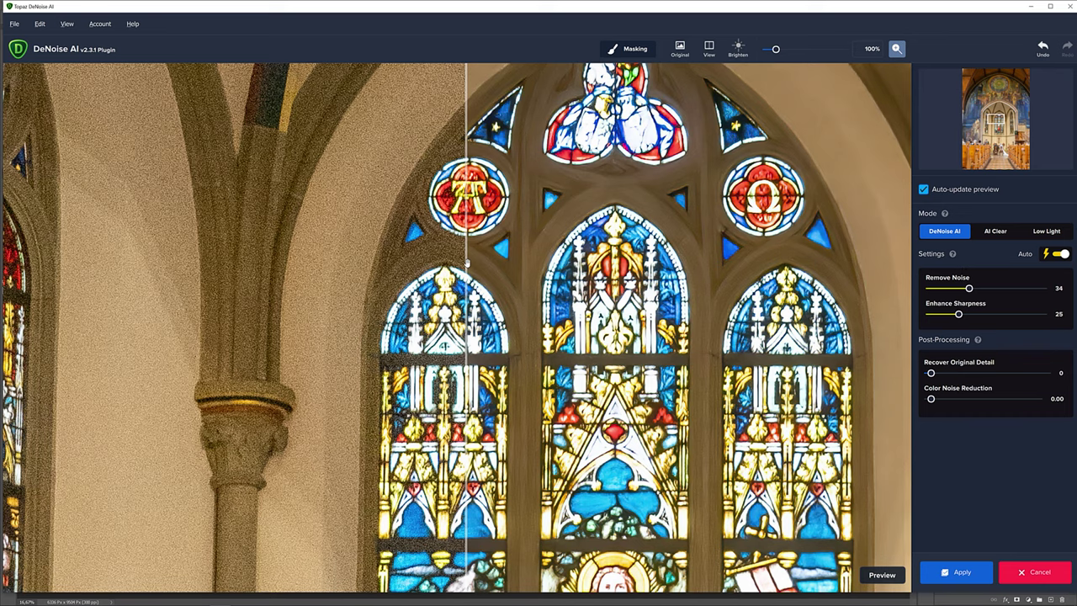
left_click_drag(501, 264, 586, 271)
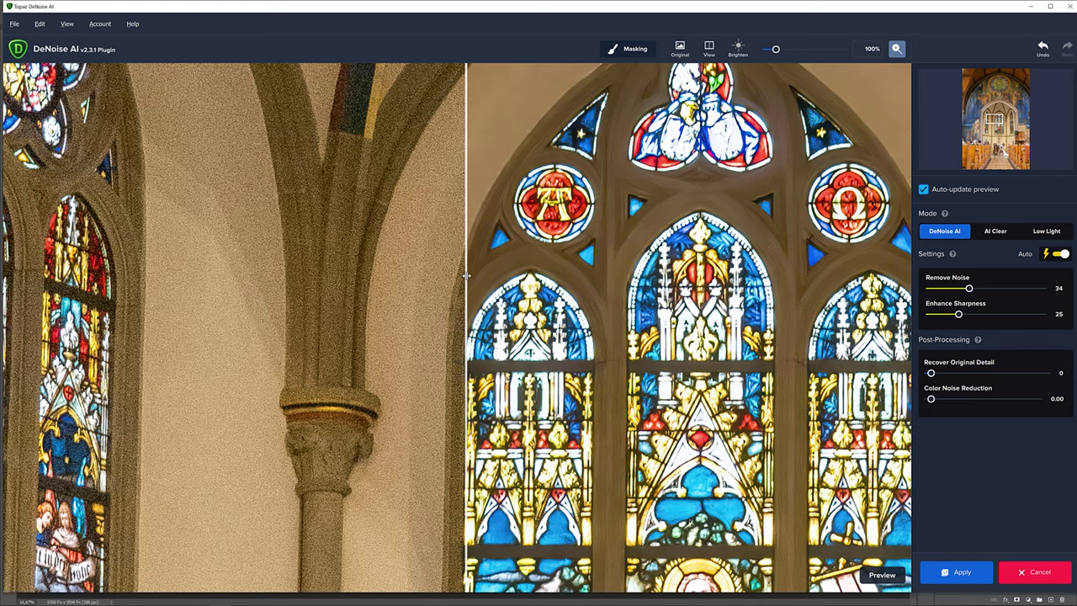
mouse_move(466, 274)
left_mouse_down()
mouse_move(721, 274)
mouse_move(336, 274)
mouse_move(673, 274)
mouse_move(452, 274)
left_mouse_up()
left_click_drag(995, 118, 996, 147)
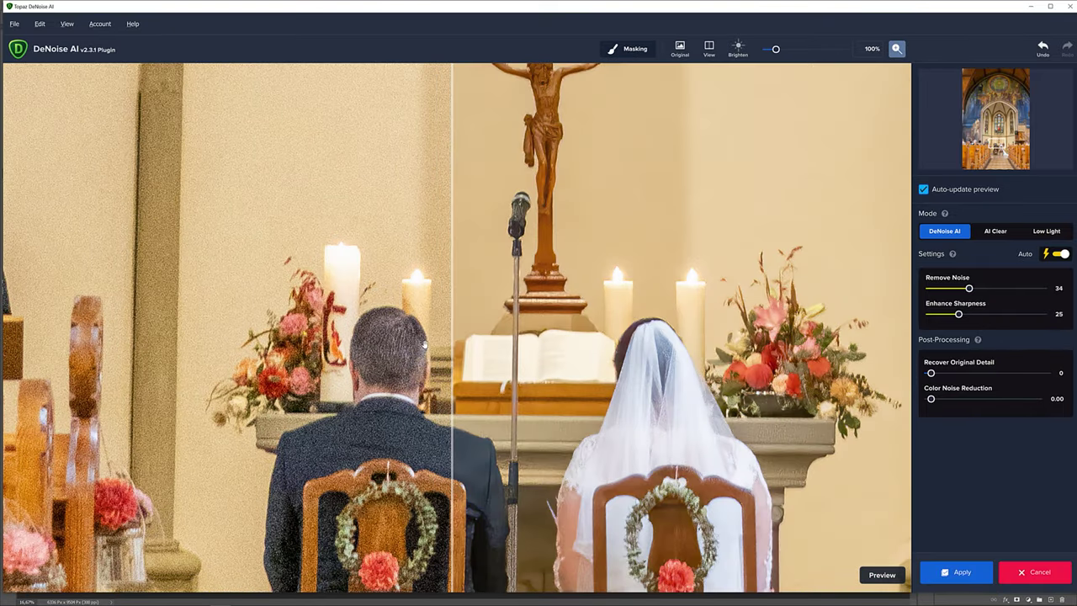
mouse_move(452, 322)
left_mouse_down()
mouse_move(320, 336)
mouse_move(387, 333)
left_mouse_up()
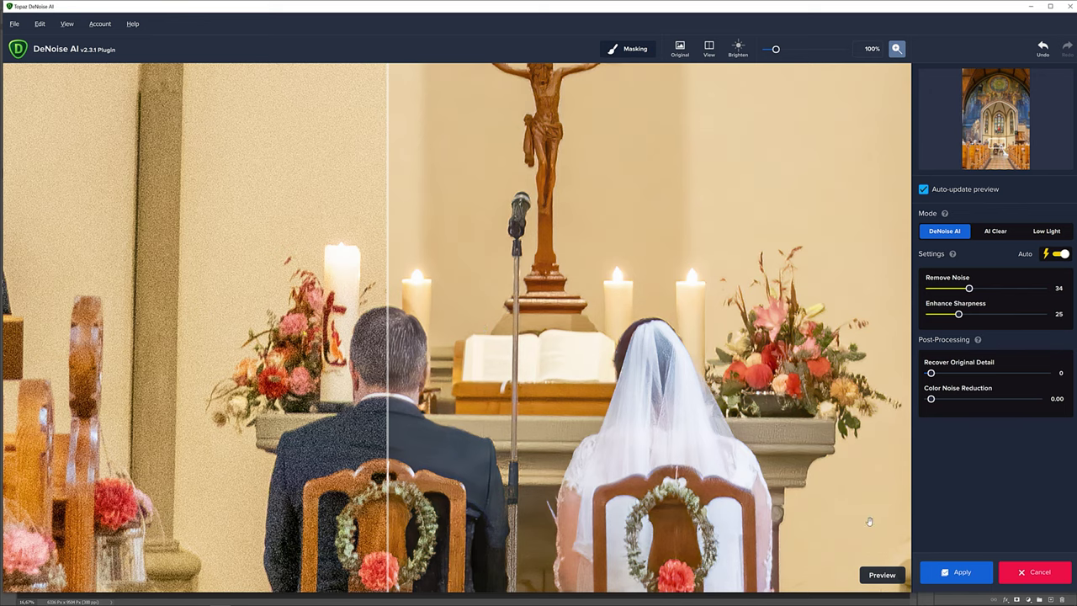
left_click(964, 575)
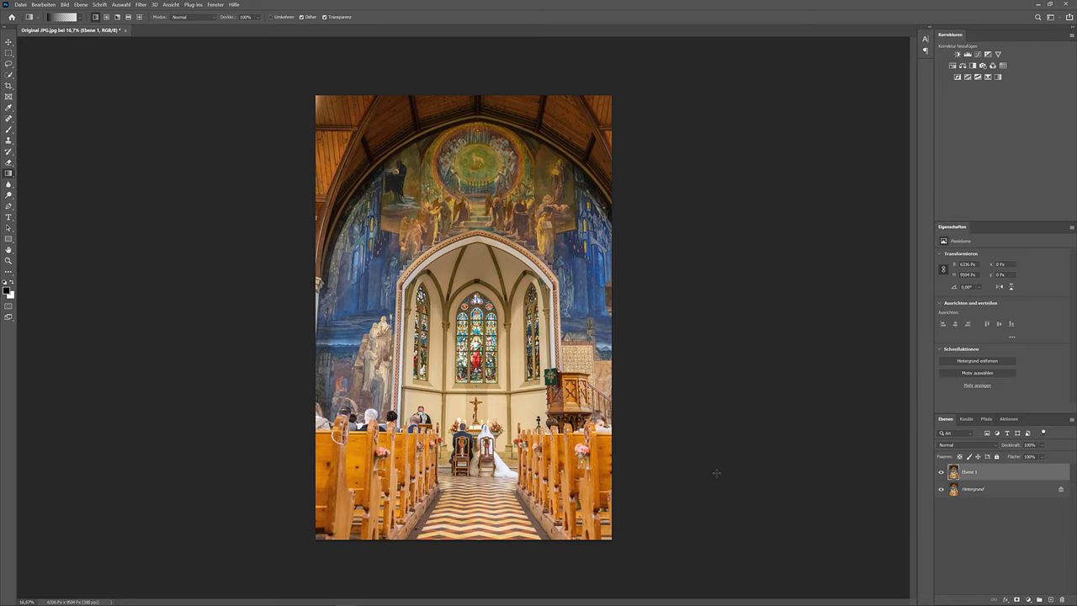
Step: Zoom the church photo to 100% and pan to the altar and wedding couple
key("ctrl+plus")
key("ctrl+plus")
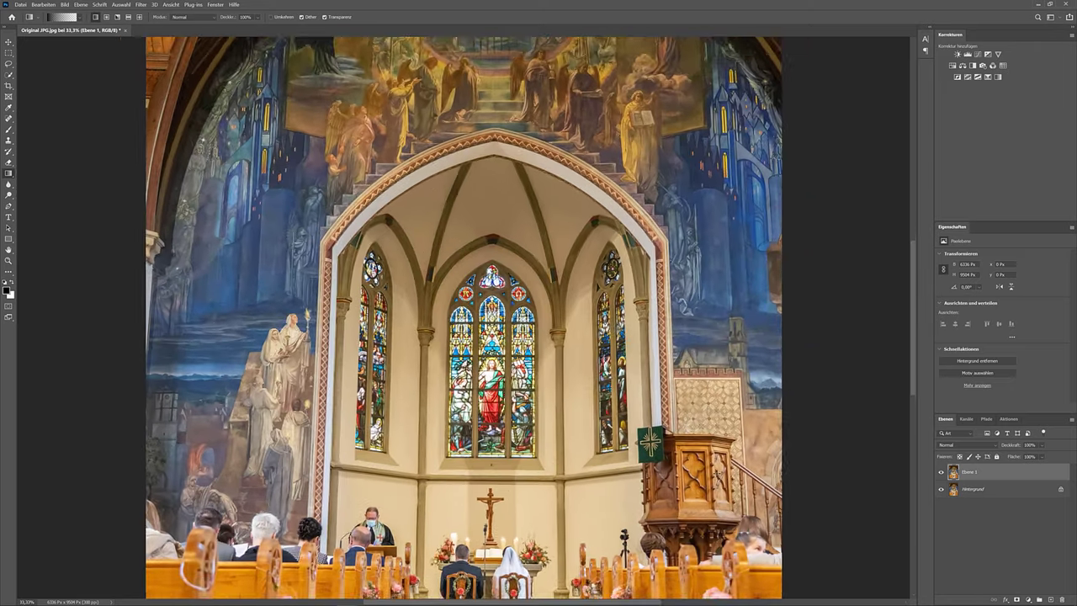
key("ctrl+plus")
key("ctrl+plus")
key("ctrl+plus")
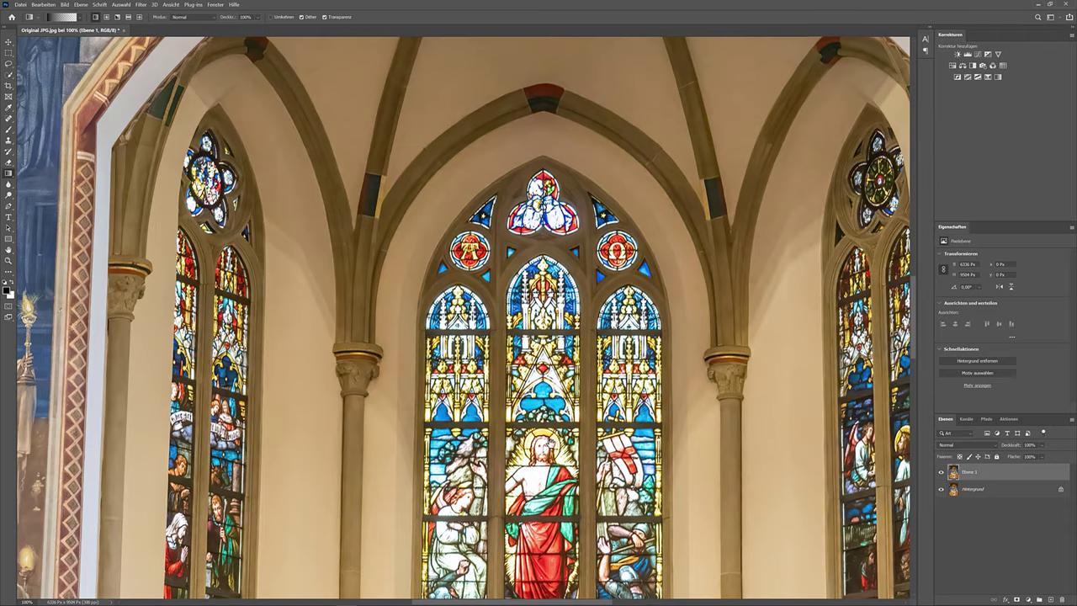
scroll(579, 324, "down", 5)
scroll(579, 324, "down", 10)
scroll(581, 336, "down", 3)
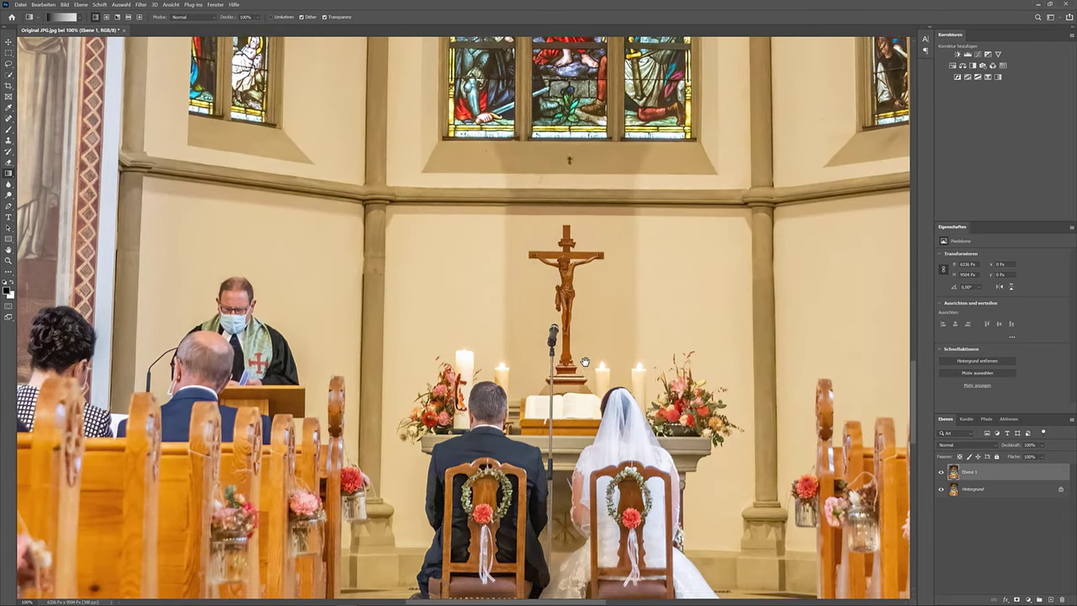
scroll(587, 361, "down", 3)
left_click_drag(582, 379, 544, 269)
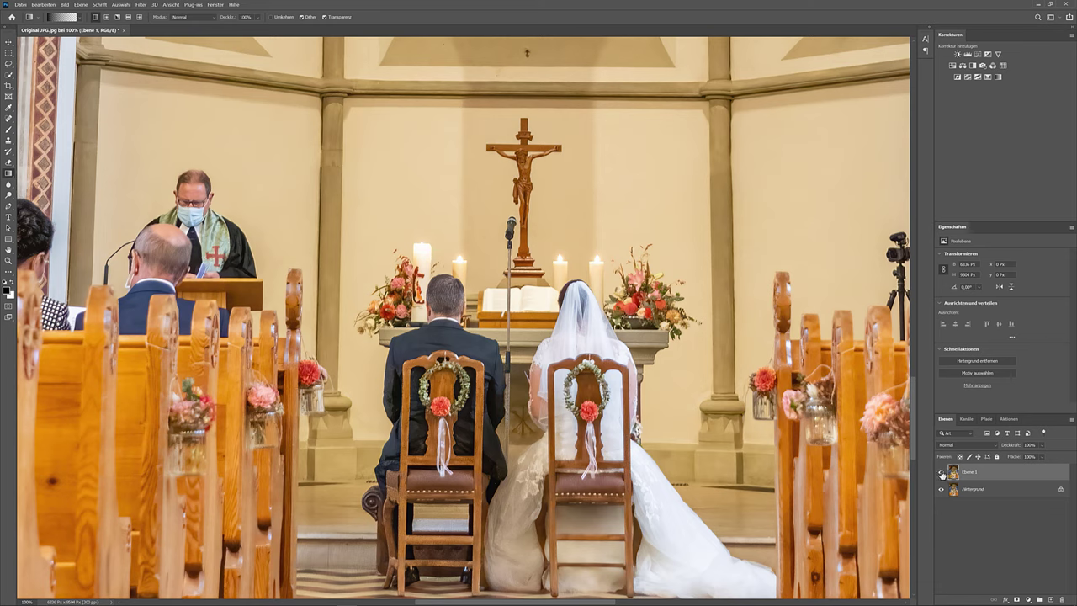
Step: Toggle Ebene 1 off and on to compare it with the original, leaving it visible
left_click(942, 474)
left_click(942, 474)
left_click(941, 473)
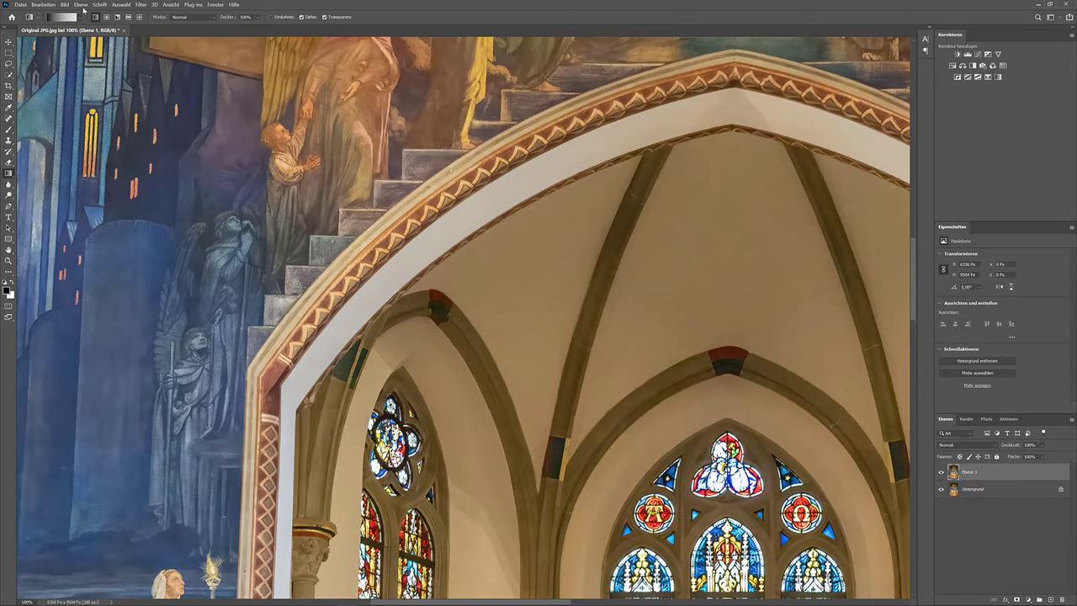
Step: Flatten the image, save it as the JPEG 'Denoise AI.jpg', and bring up the Open dialog
left_click(82, 5)
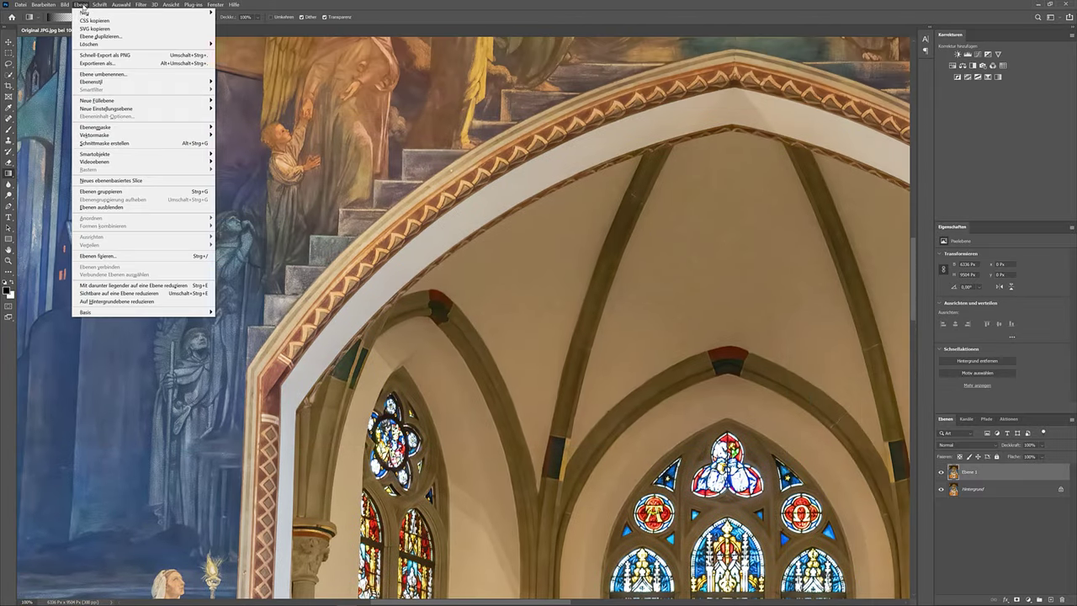
left_click(109, 300)
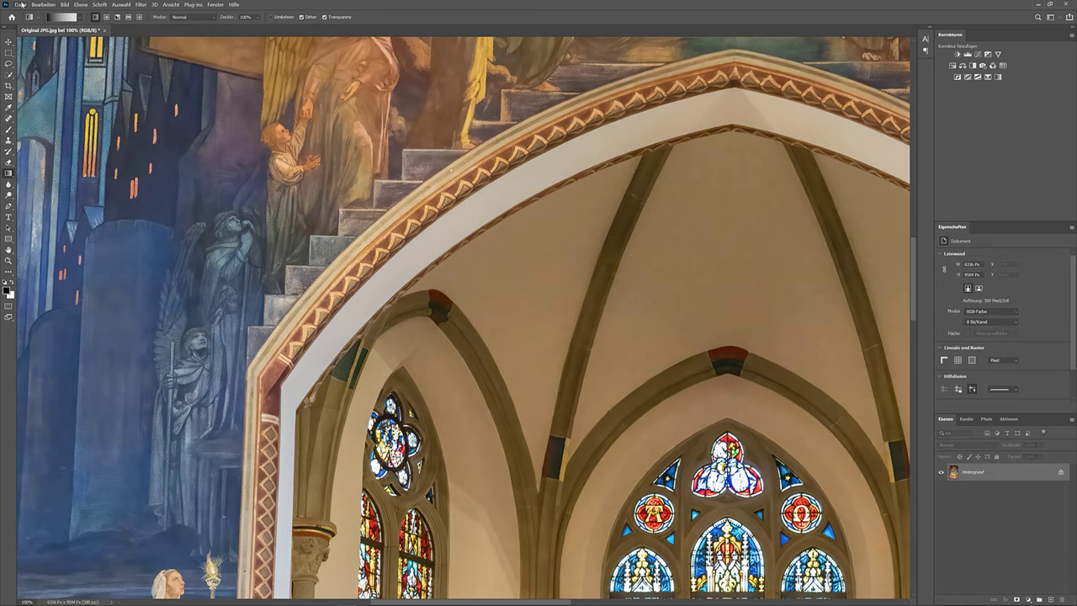
left_click(20, 5)
left_click(44, 103)
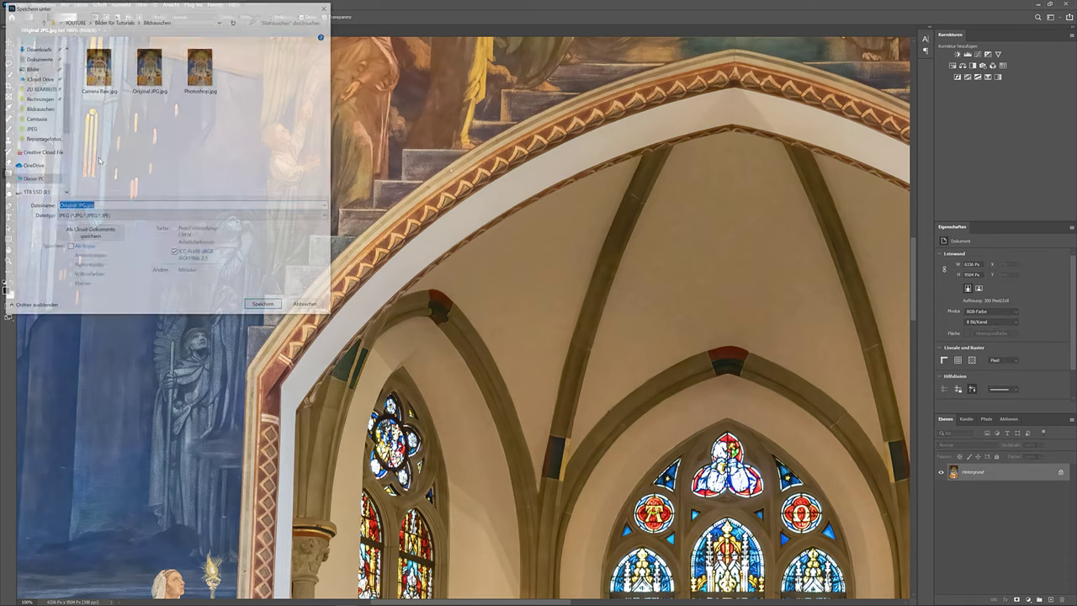
type("D")
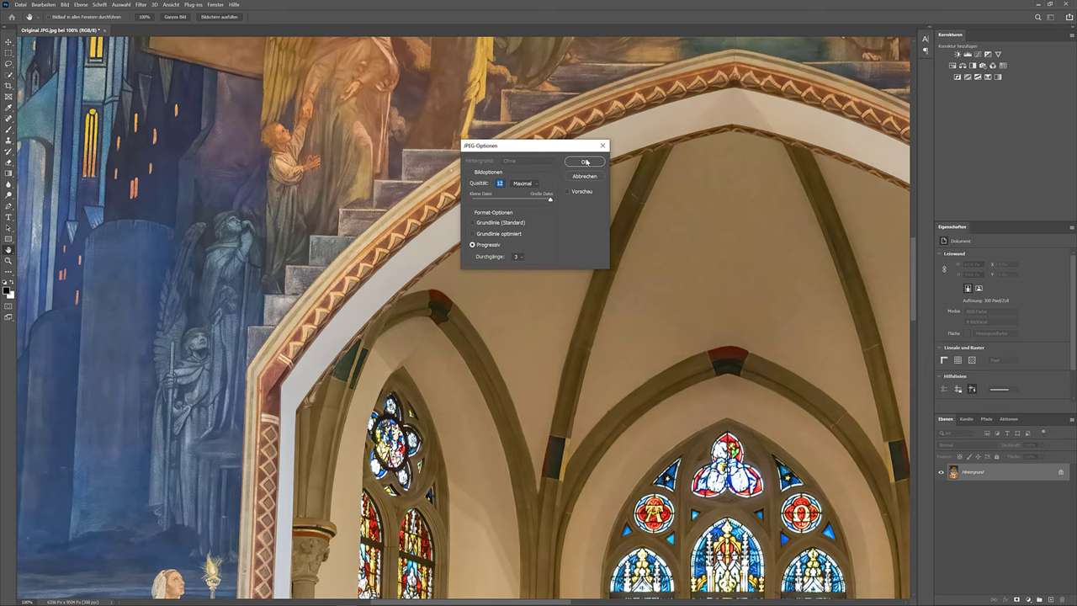
left_click(585, 161)
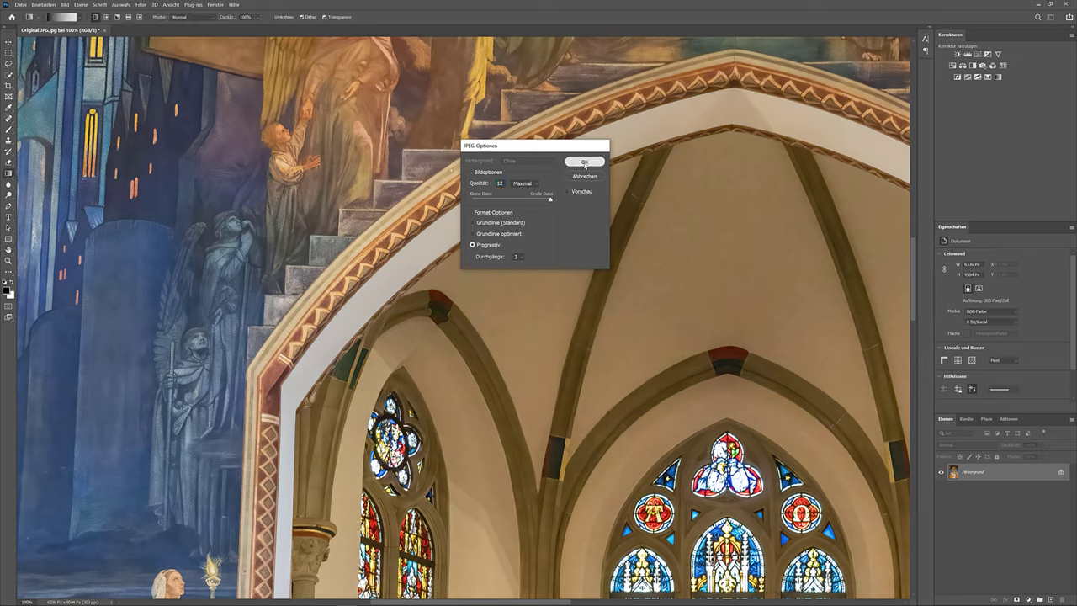
left_click(21, 4)
left_click(26, 20)
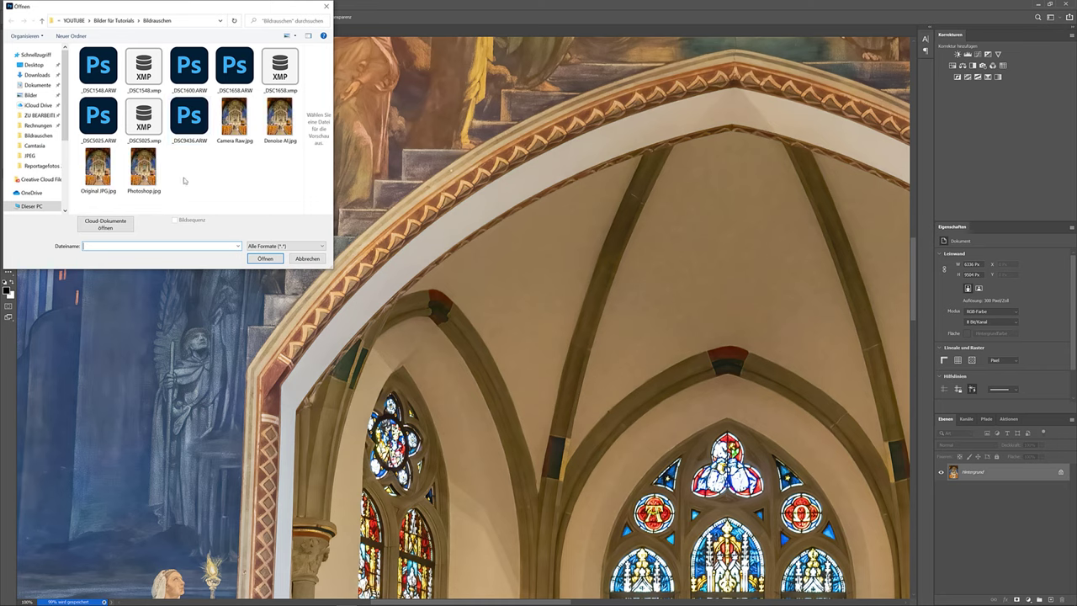
Step: Open Photoshop.jpg and Camera Raw.jpg together from the Bildrauschen folder
left_click(148, 173)
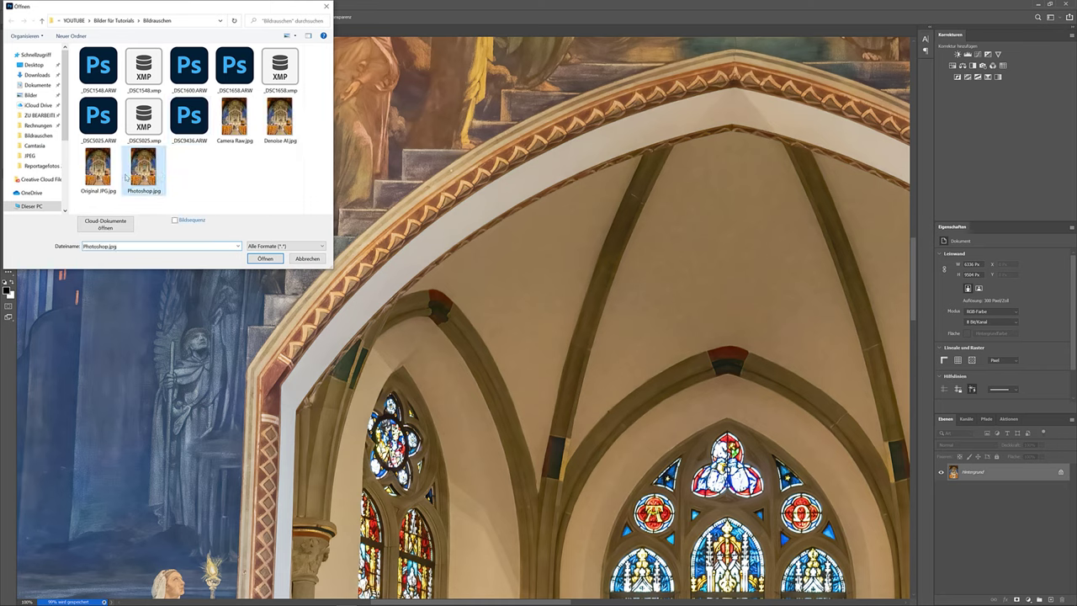
left_click(224, 127, "ctrl")
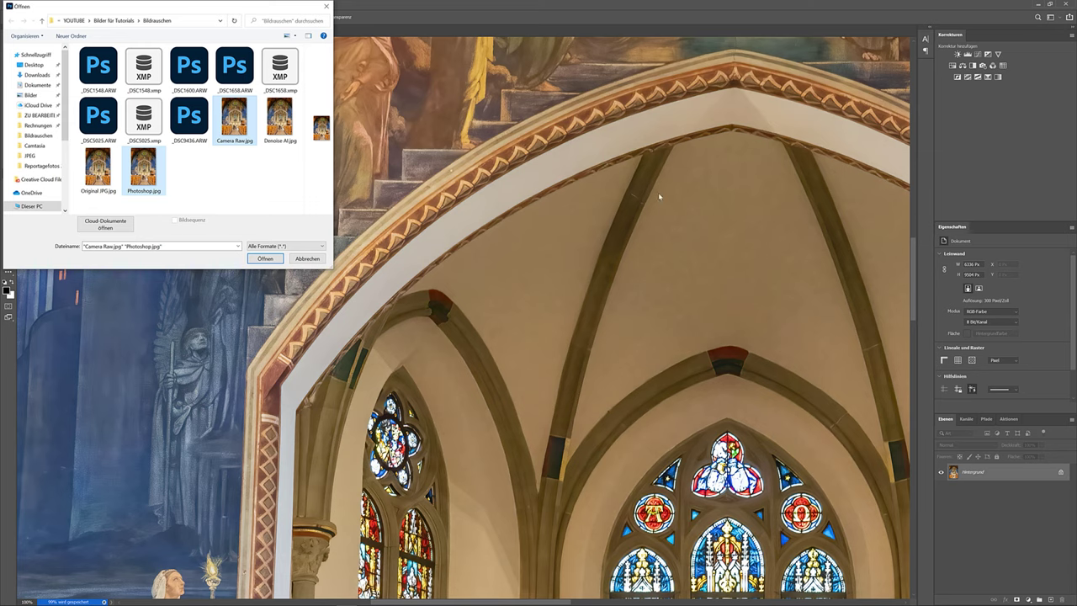
left_click(263, 259)
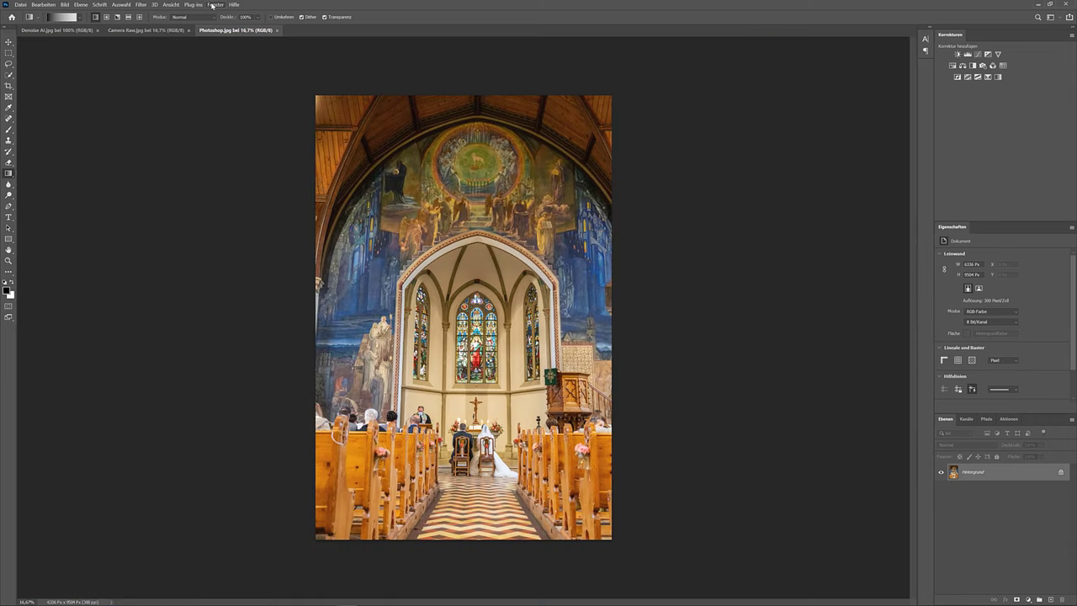
Step: Tile the three documents side by side and zoom Photoshop.jpg to 100% on the altar
left_click(214, 4)
mouse_move(225, 13)
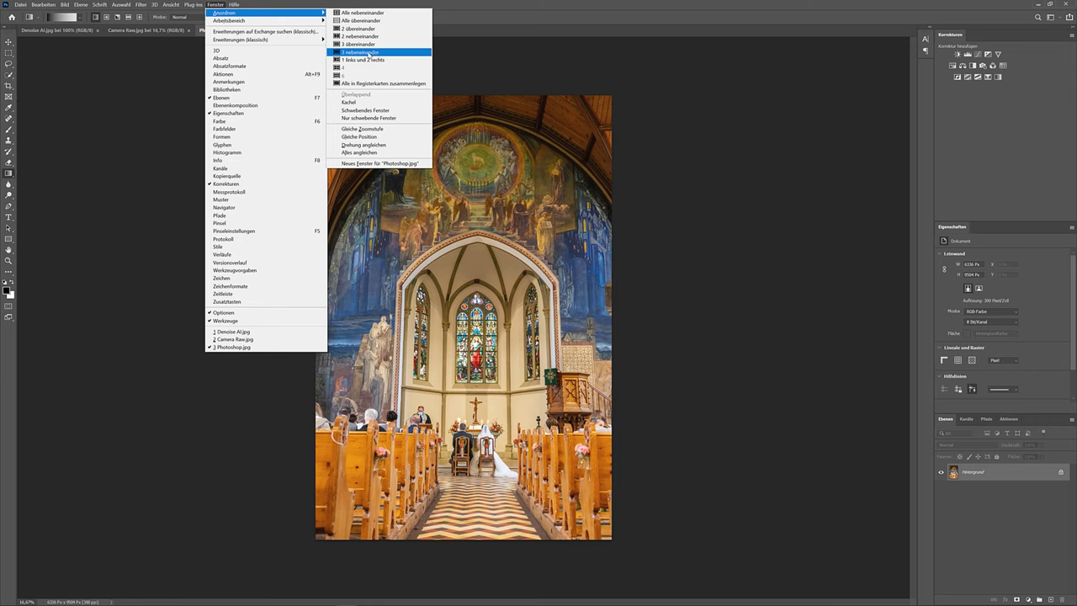
left_click(368, 53)
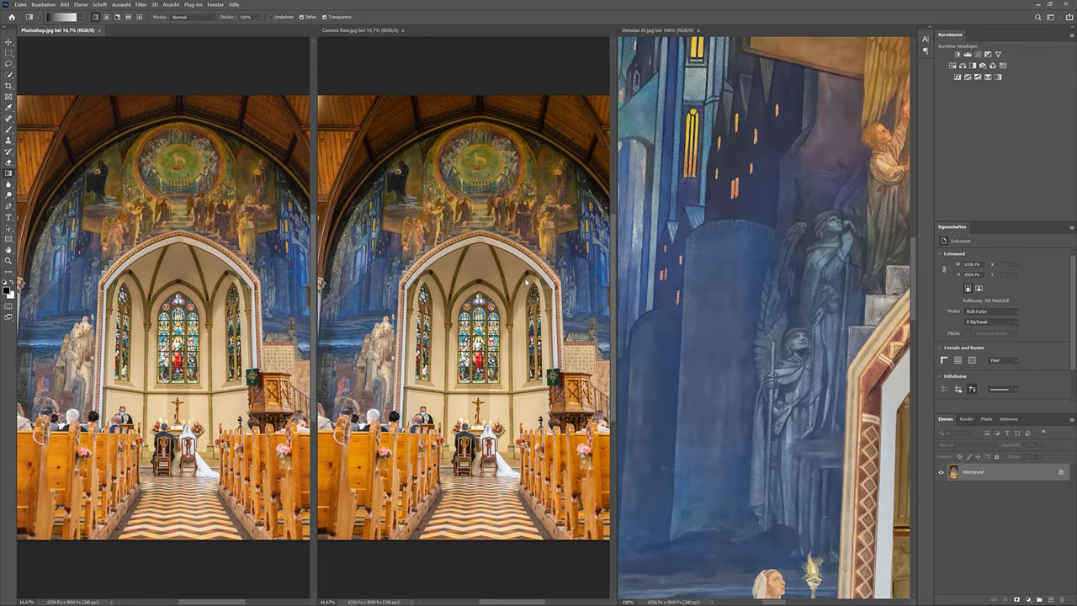
key("ctrl+plus")
key("ctrl+plus")
key("ctrl+plus")
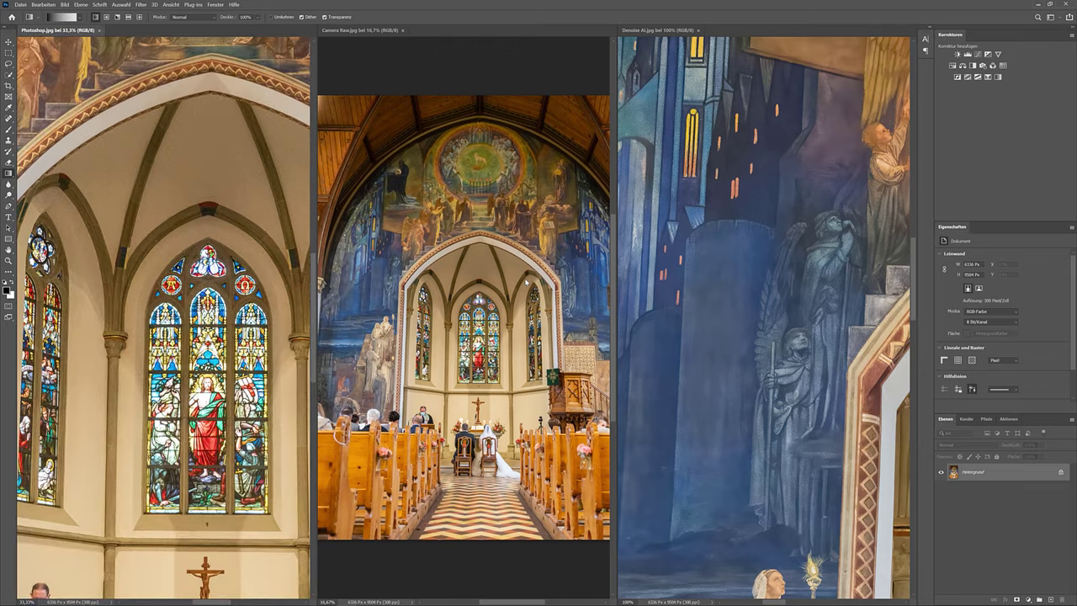
key("ctrl+plus")
key("ctrl+plus")
scroll(160, 403, "down", 2)
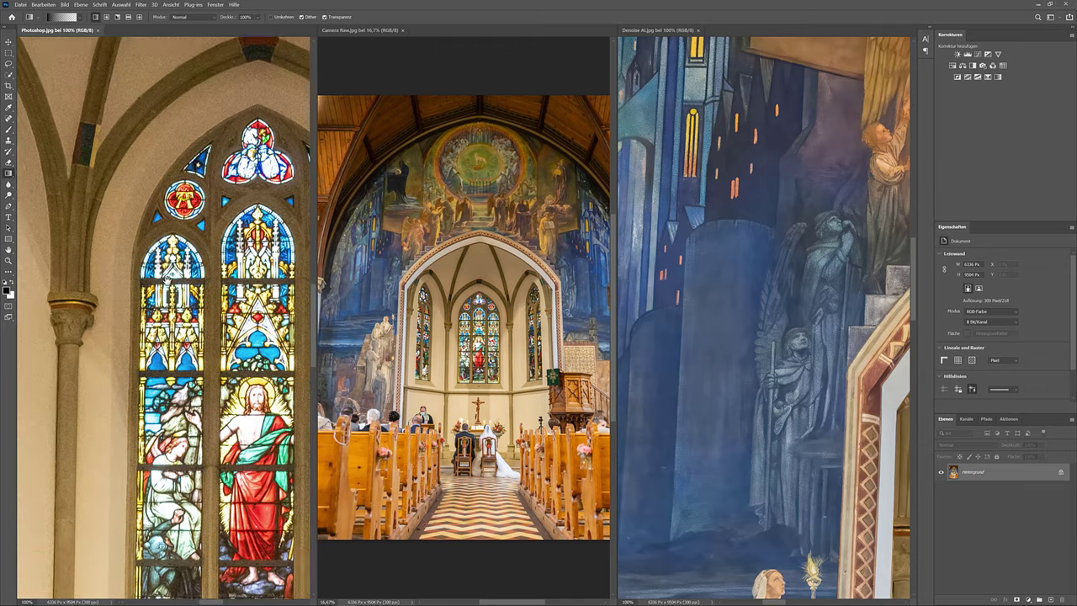
scroll(151, 281, "down", 5)
scroll(151, 280, "down", 5)
scroll(152, 281, "down", 3)
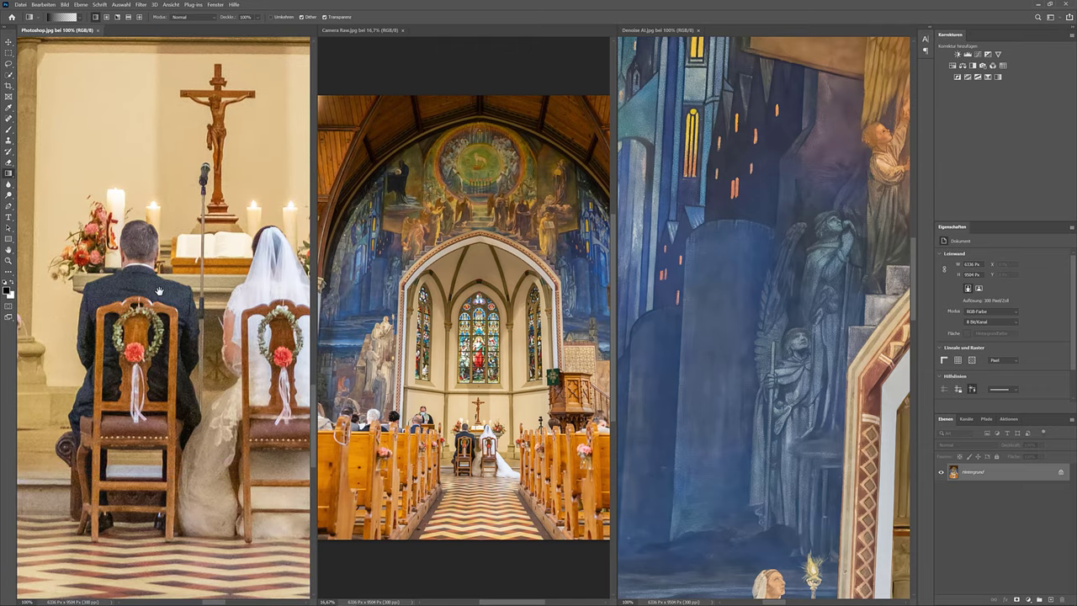
Step: Zoom Camera Raw.jpg to 100% and pan it to the altar
left_click(379, 30)
key("ctrl+plus")
key("ctrl+plus")
key("ctrl+plus")
key("ctrl+plus")
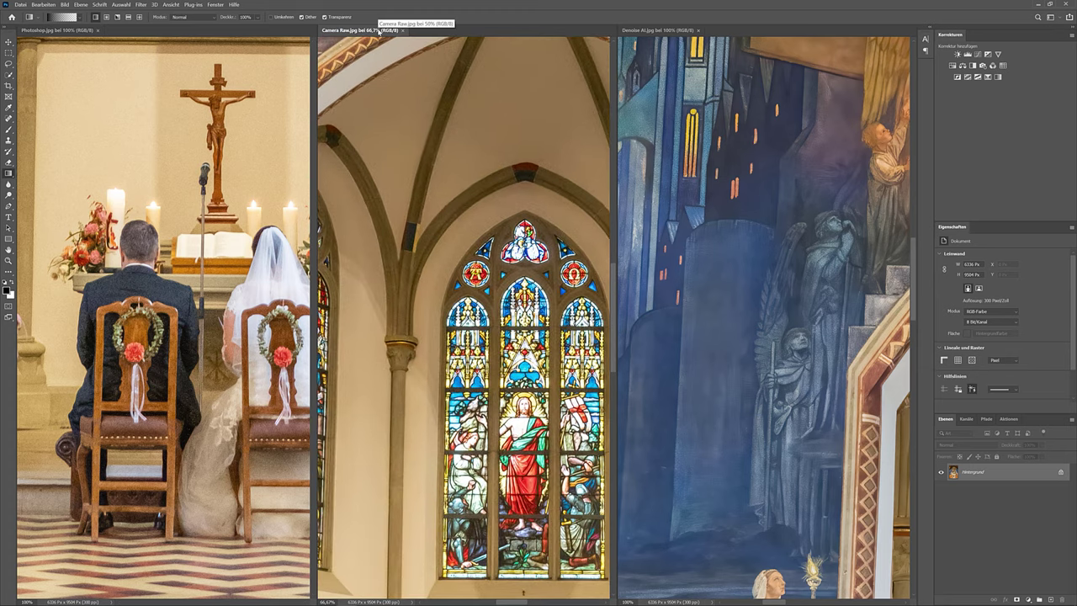
scroll(446, 284, "down", 1)
scroll(446, 284, "down", 5)
key("ctrl+plus")
left_click_drag(449, 230, 425, 129)
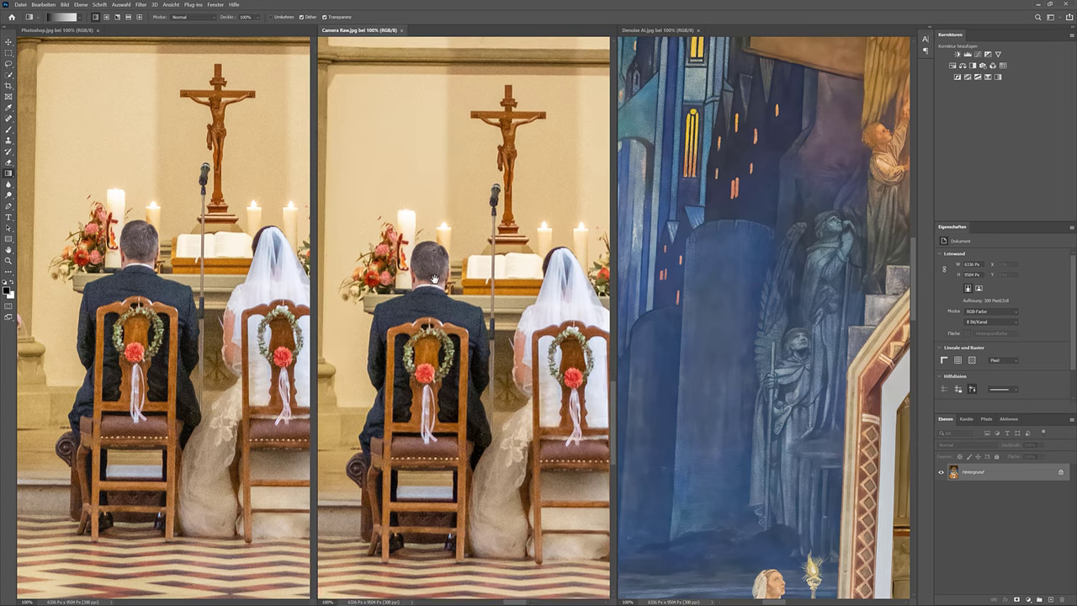
Step: Zoom Denoise AI.jpg to 100%, pan to the altar and couple, then go to 200%
key("ctrl+plus")
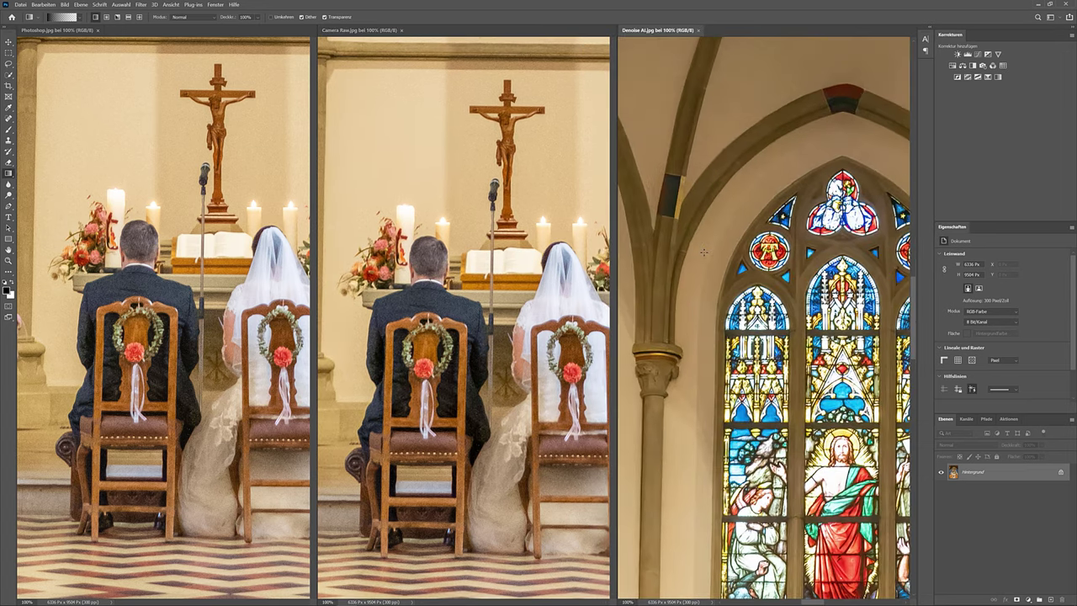
key("ctrl+plus")
scroll(745, 378, "down", 3)
left_click_drag(746, 378, 762, 296)
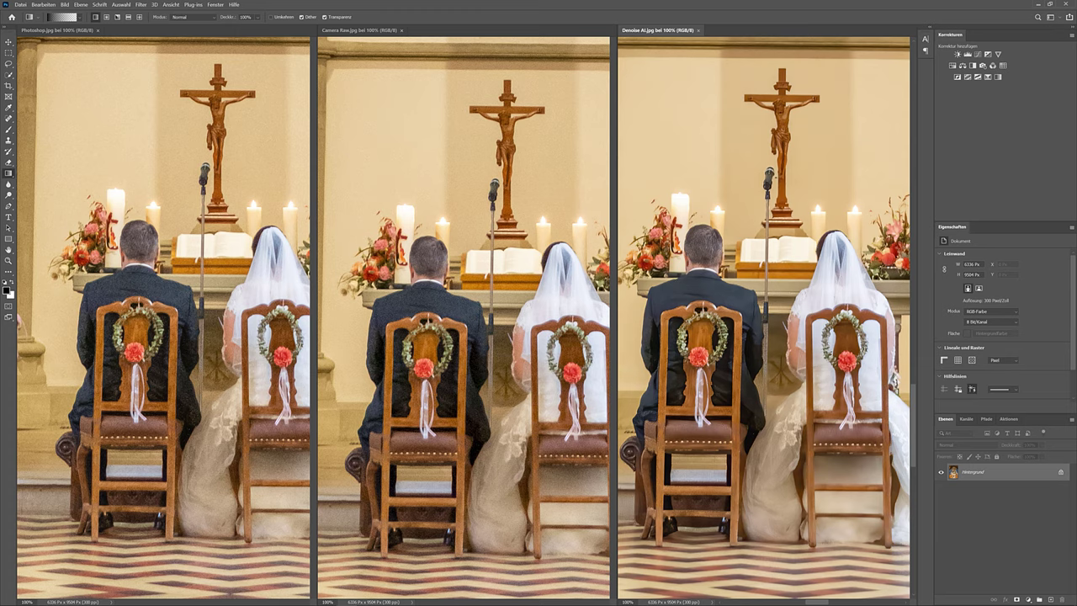
key("ctrl+plus")
Step: Line up the crucifix at 200% in the Denoise AI, Camera Raw and Photoshop panels
left_click_drag(757, 240, 756, 405)
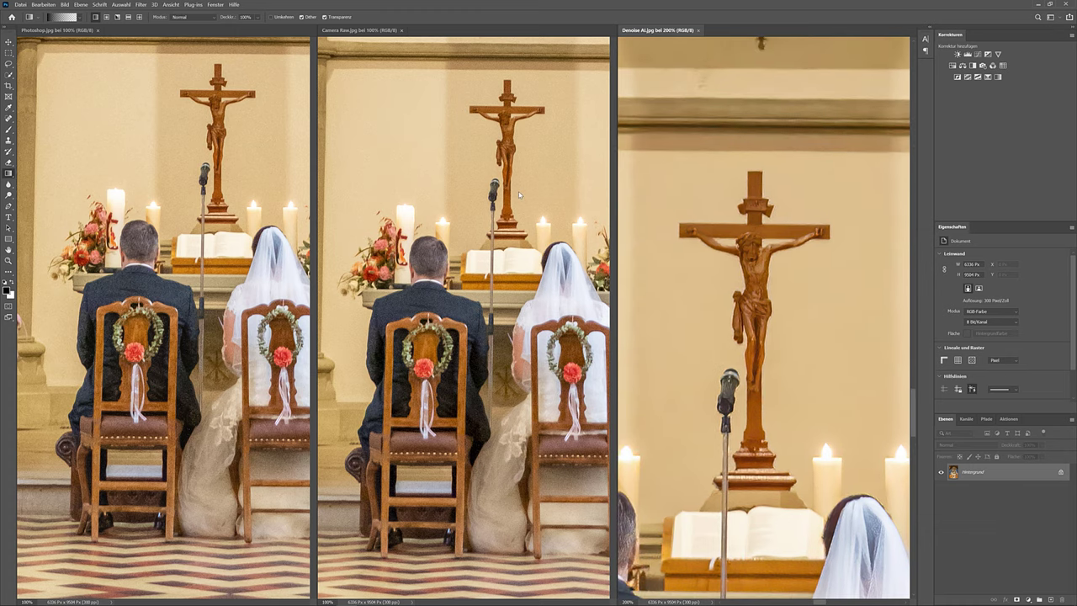
left_click(364, 48)
scroll(492, 295, "up", 2)
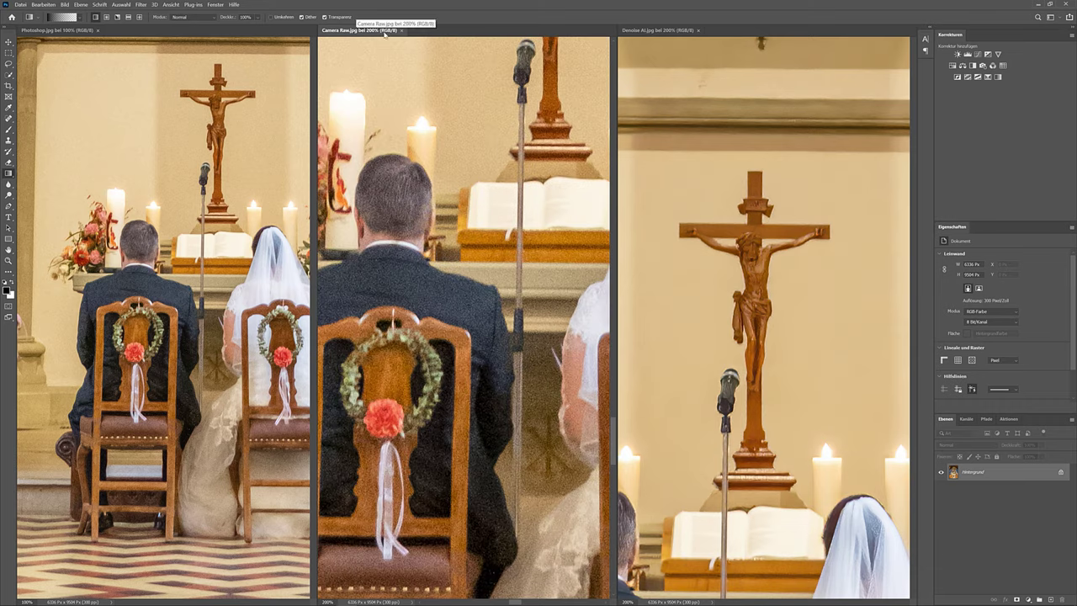
scroll(493, 290, "up", 3)
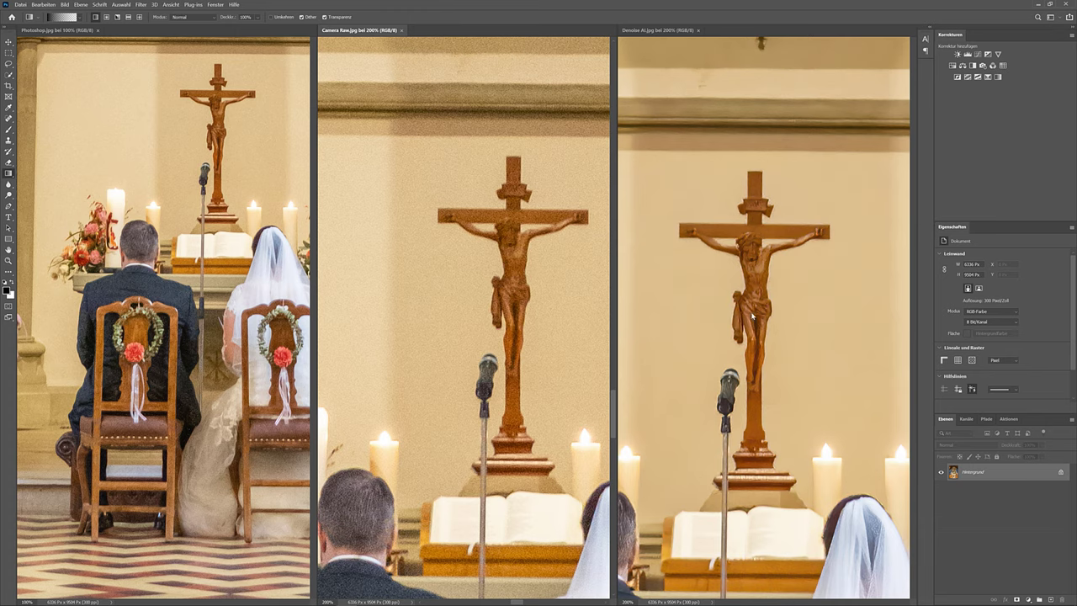
left_click(68, 30)
key("ctrl+plus")
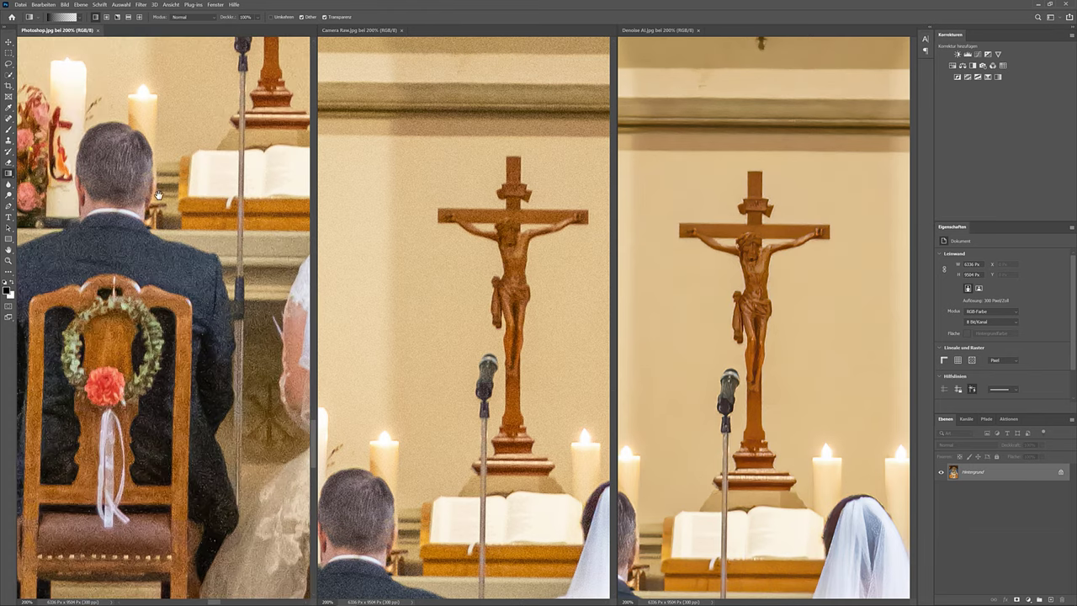
scroll(173, 269, "up", 5)
scroll(134, 320, "up", 2)
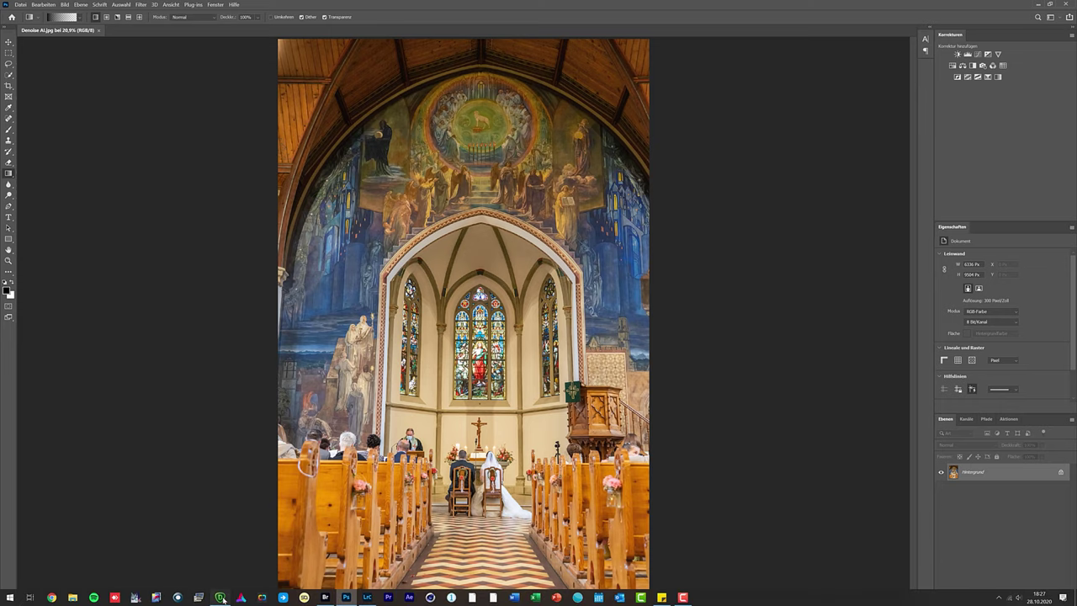
Step: Load all five JPGs from the JPEG folder into Topaz DeNoise AI
left_click(221, 598)
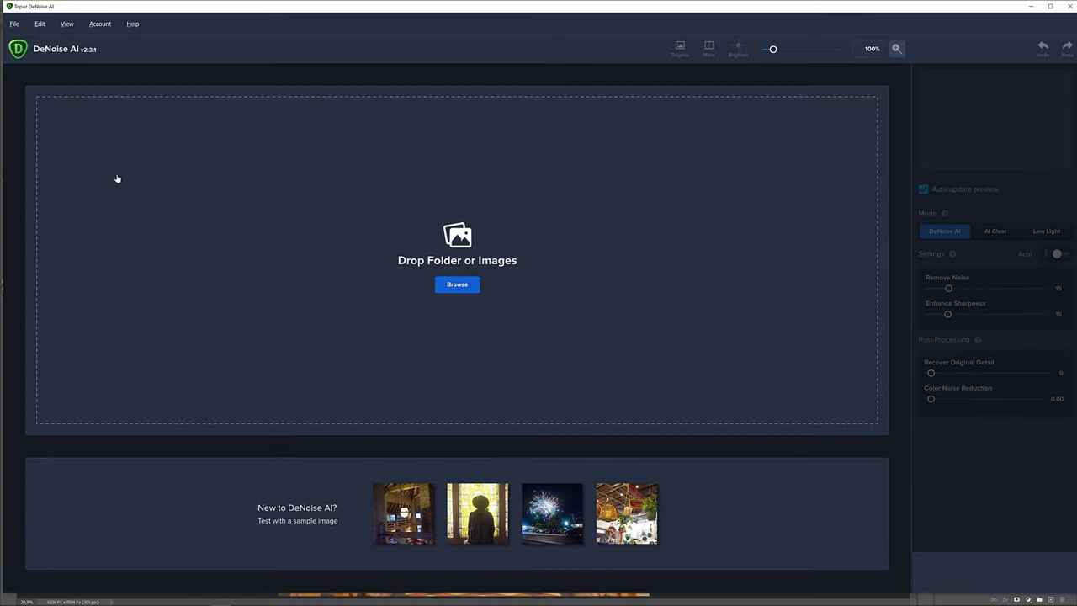
left_click(458, 286)
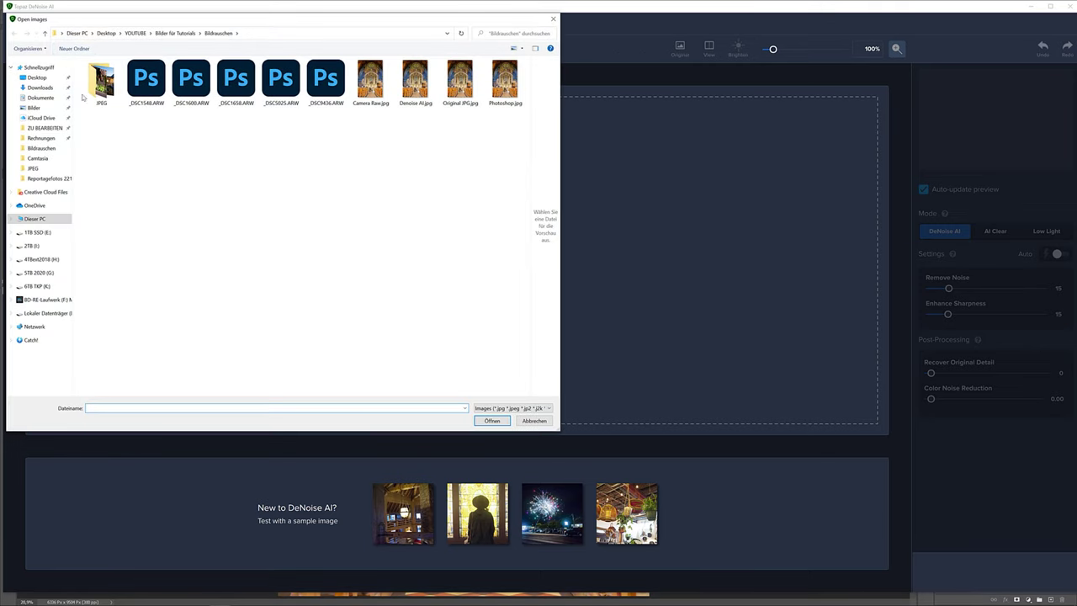
key("Return")
left_click_drag(108, 90, 343, 126)
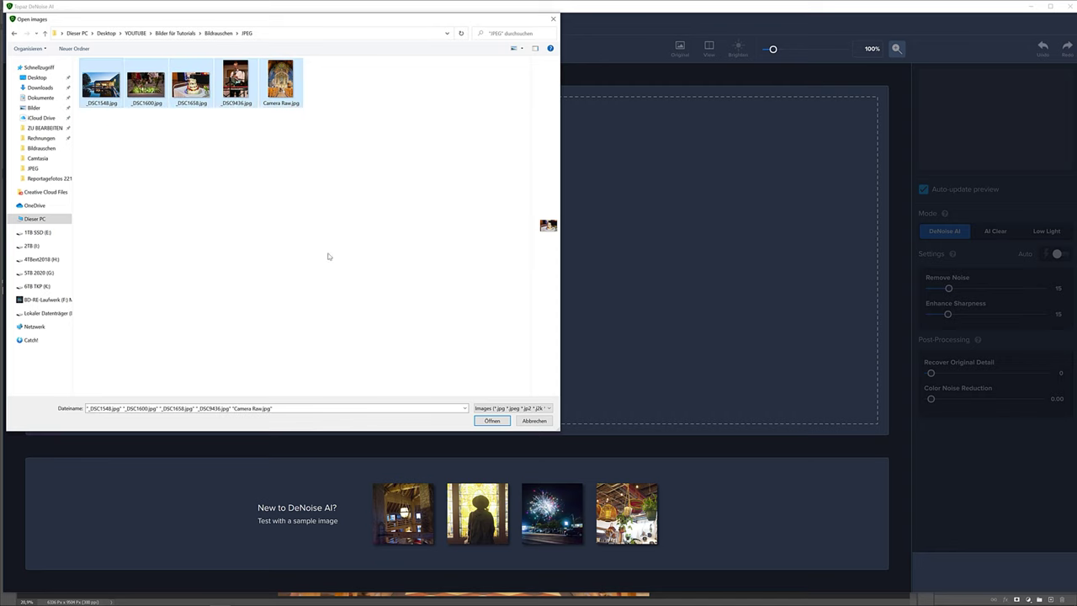
left_click(500, 421)
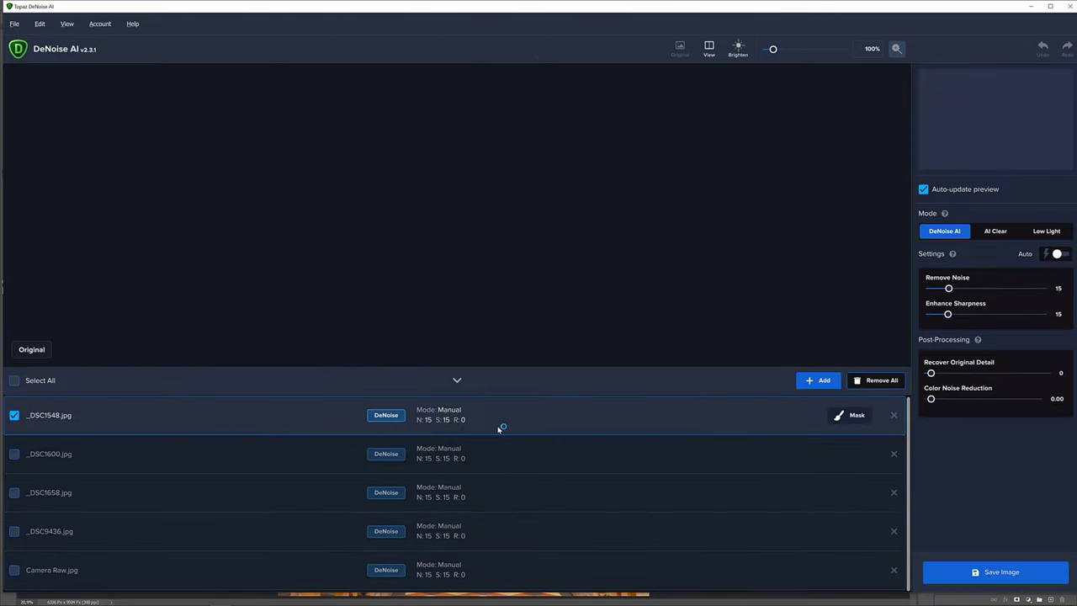
Step: Give all five images Auto settings (Remove Noise 45, Sharpness 34) and bring up the Save 5 Images options
left_click(14, 380)
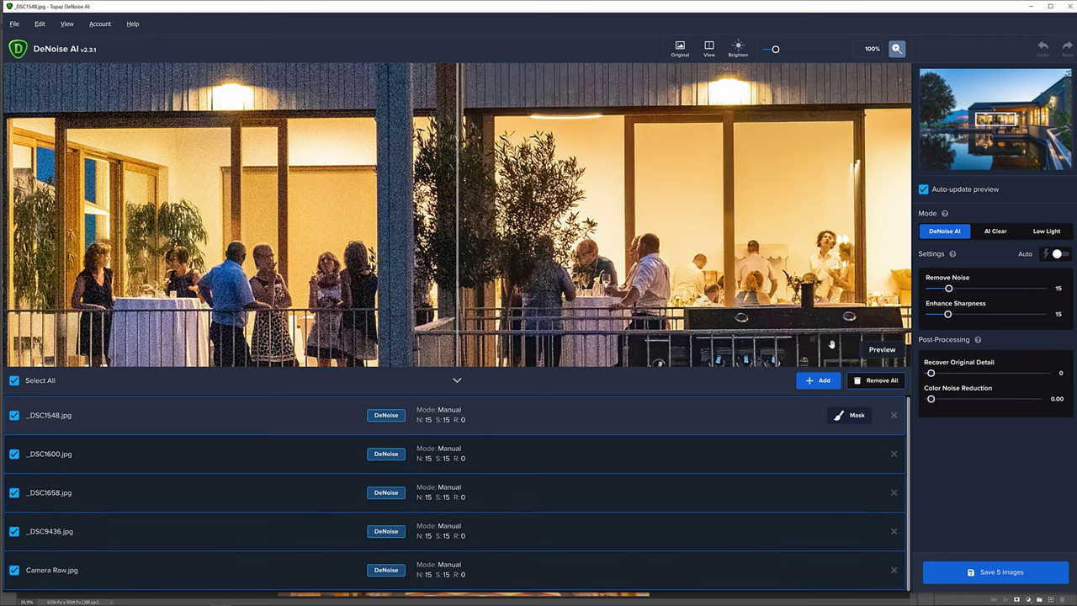
left_click(1059, 254)
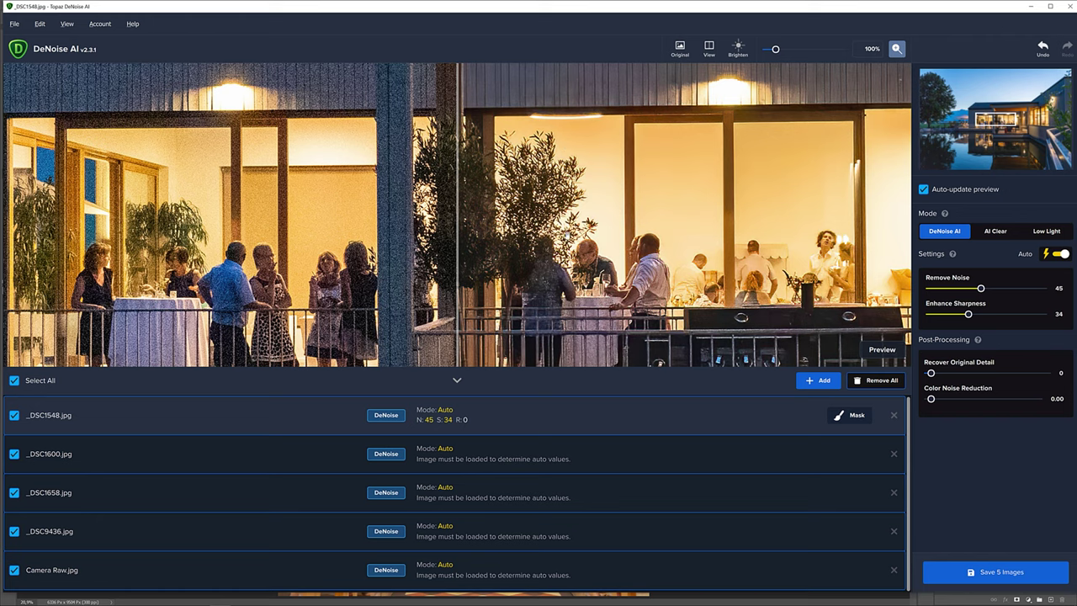
left_click(1000, 574)
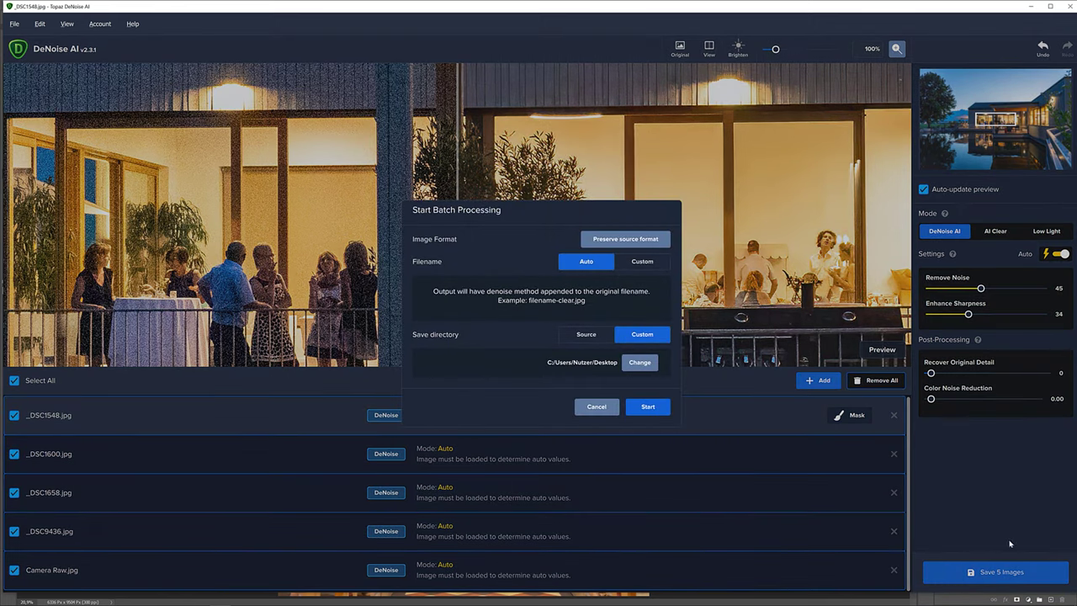
Step: Set the Desktop as output folder and start batch processing the five images
left_click(641, 363)
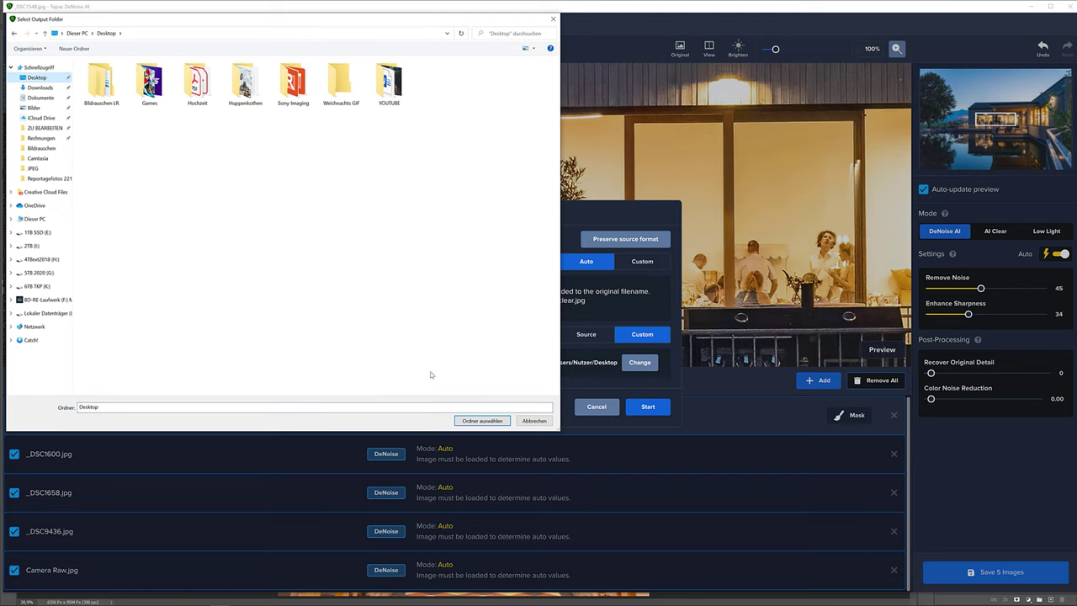
left_click(473, 421)
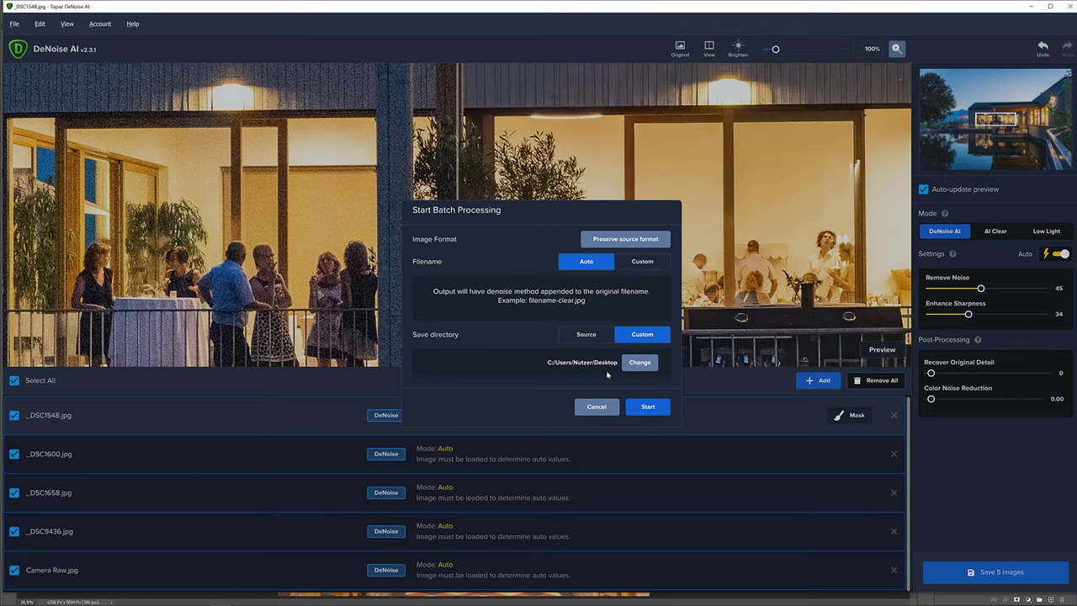
left_click(648, 407)
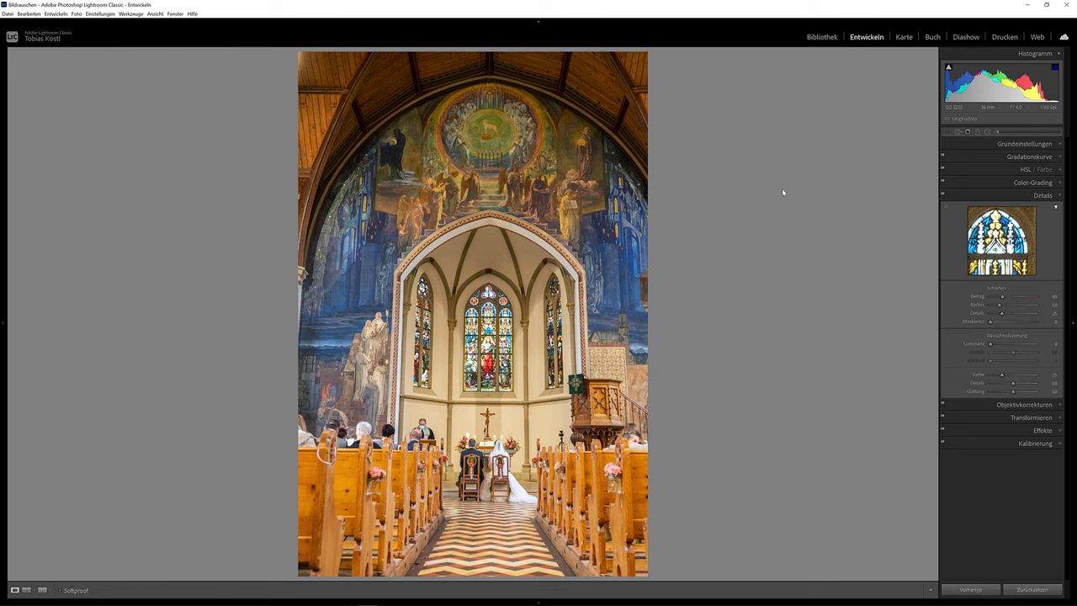
Step: Make the church photo the active photo in the Library grid
key("g")
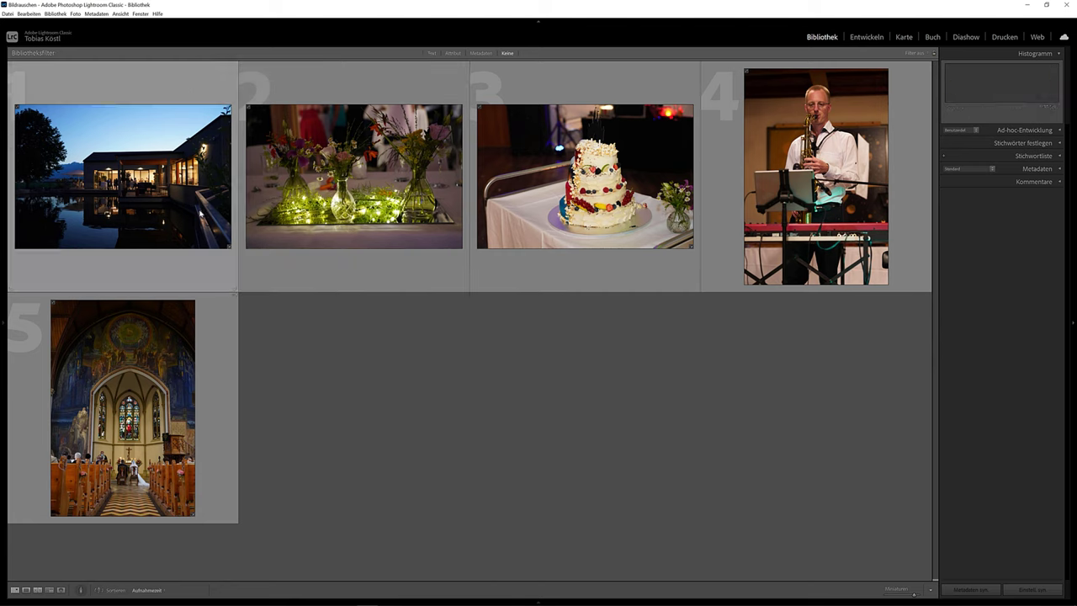
left_click(174, 408)
key("d")
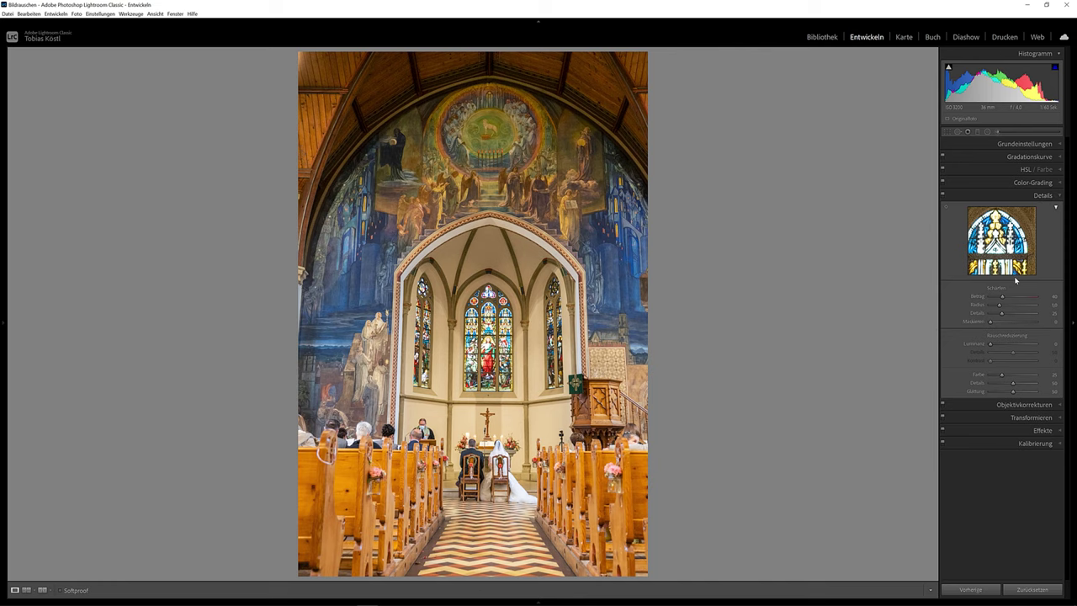
key("g")
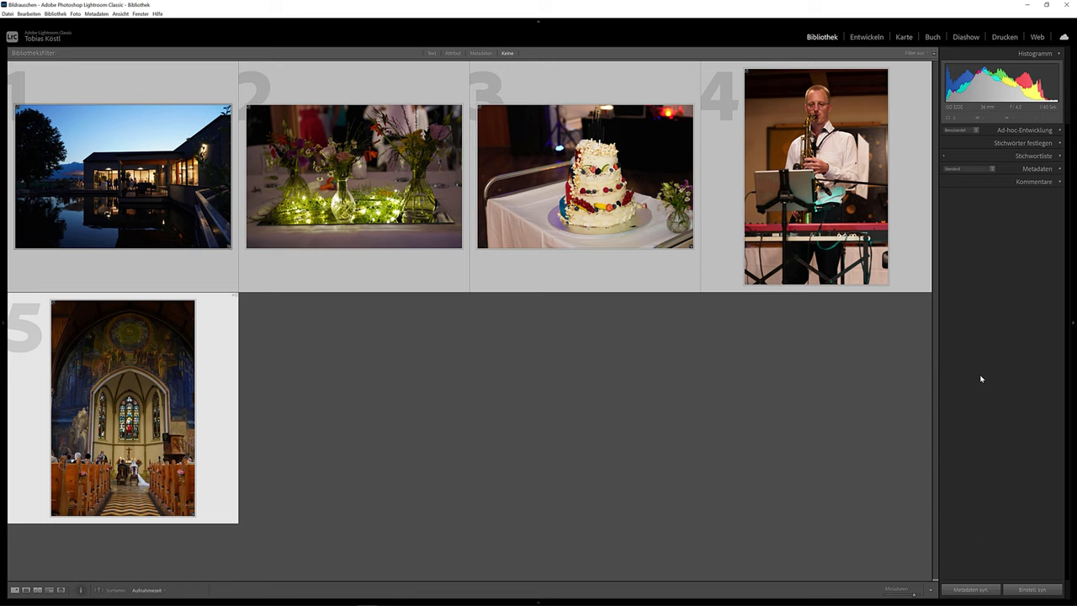
Step: Sync only Rauschreduzierung to all five photos, then select the lakeside house photo
left_click(1034, 590)
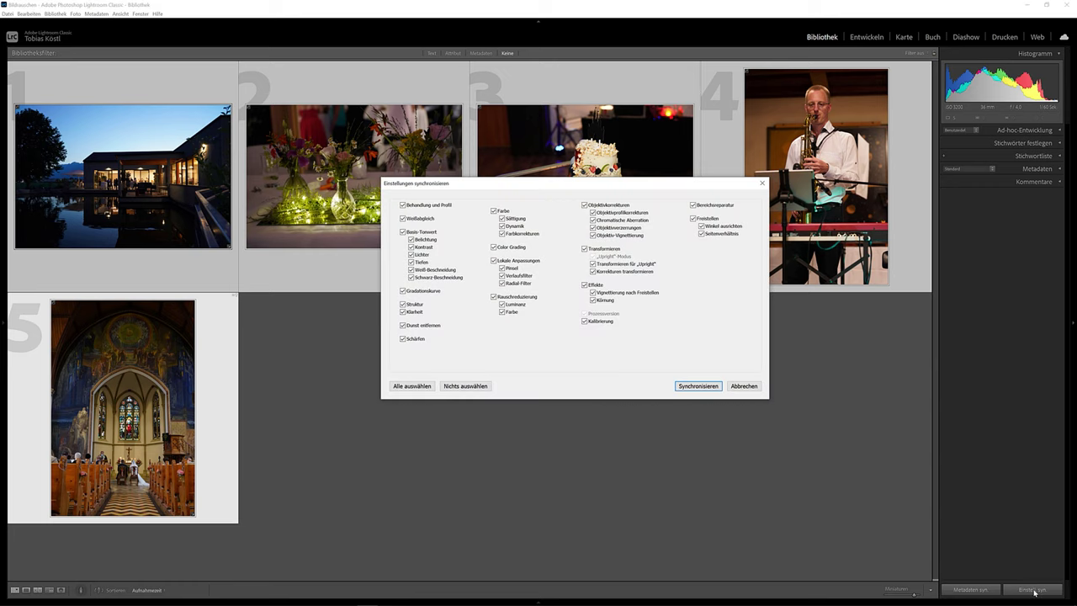
left_click(470, 387)
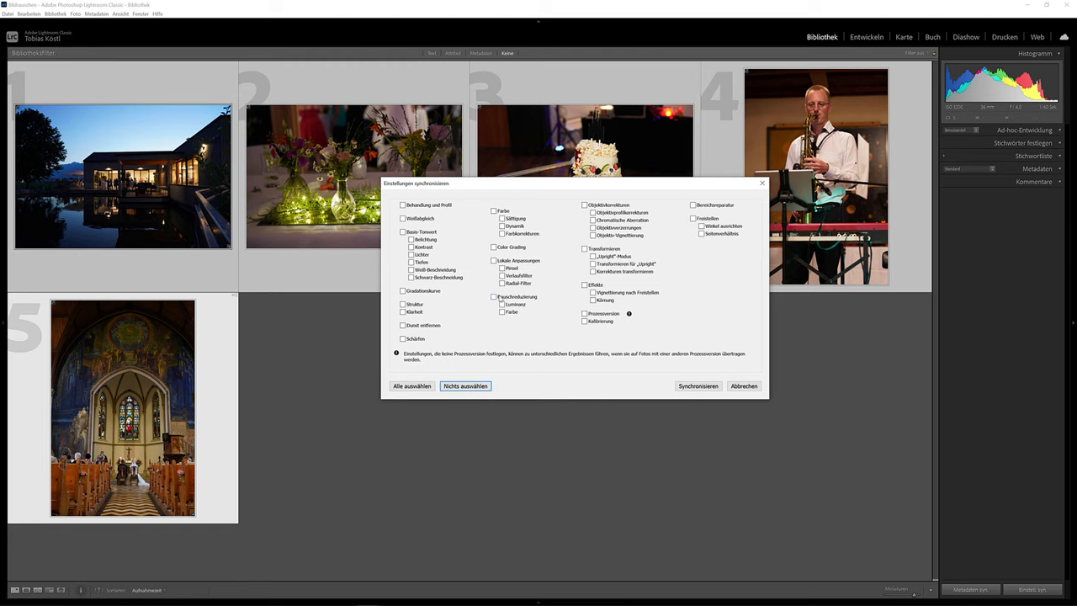
left_click(494, 296)
left_click(711, 387)
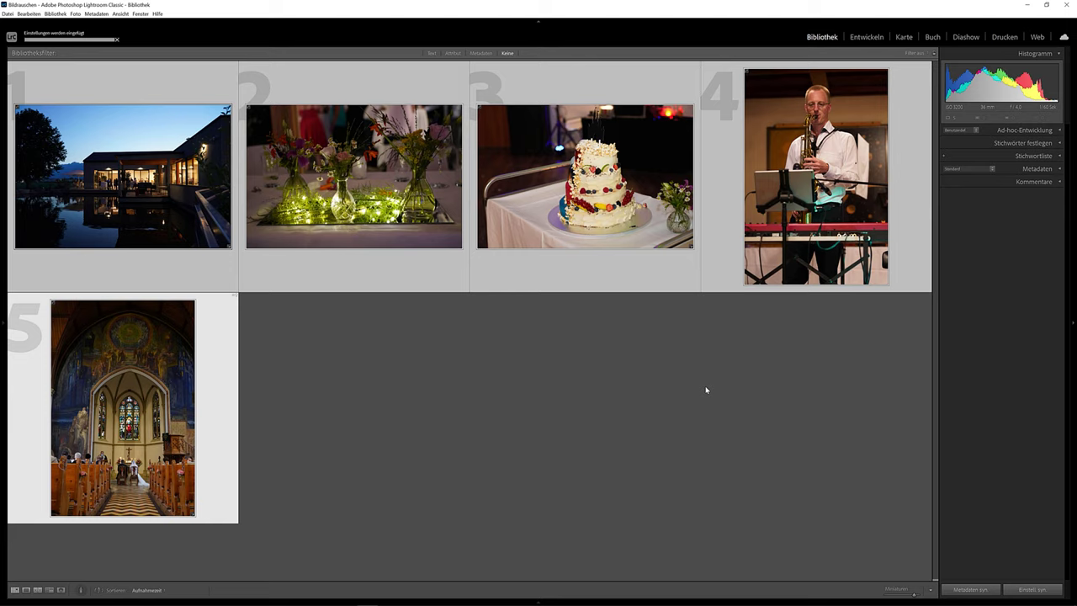
left_click(504, 407)
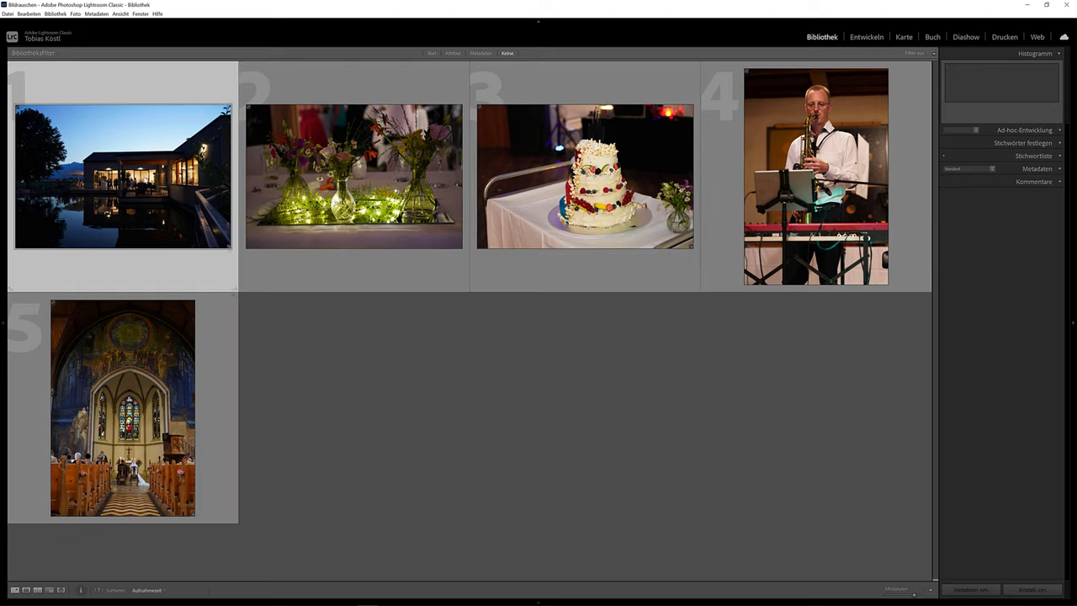
Step: Open the lakeside house photo in the Develop module to view its Detail settings
key("d")
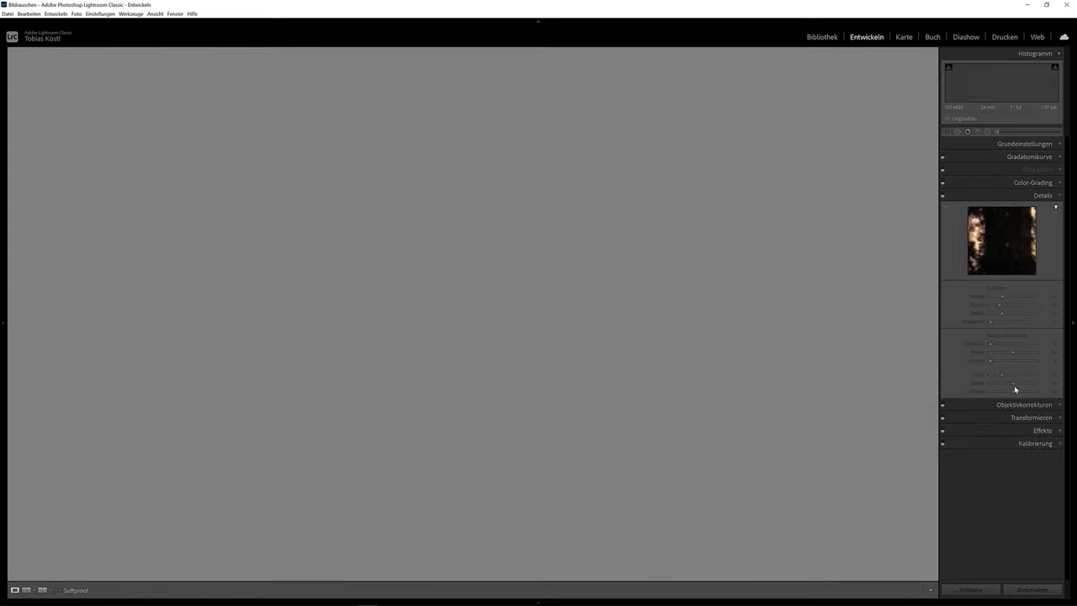